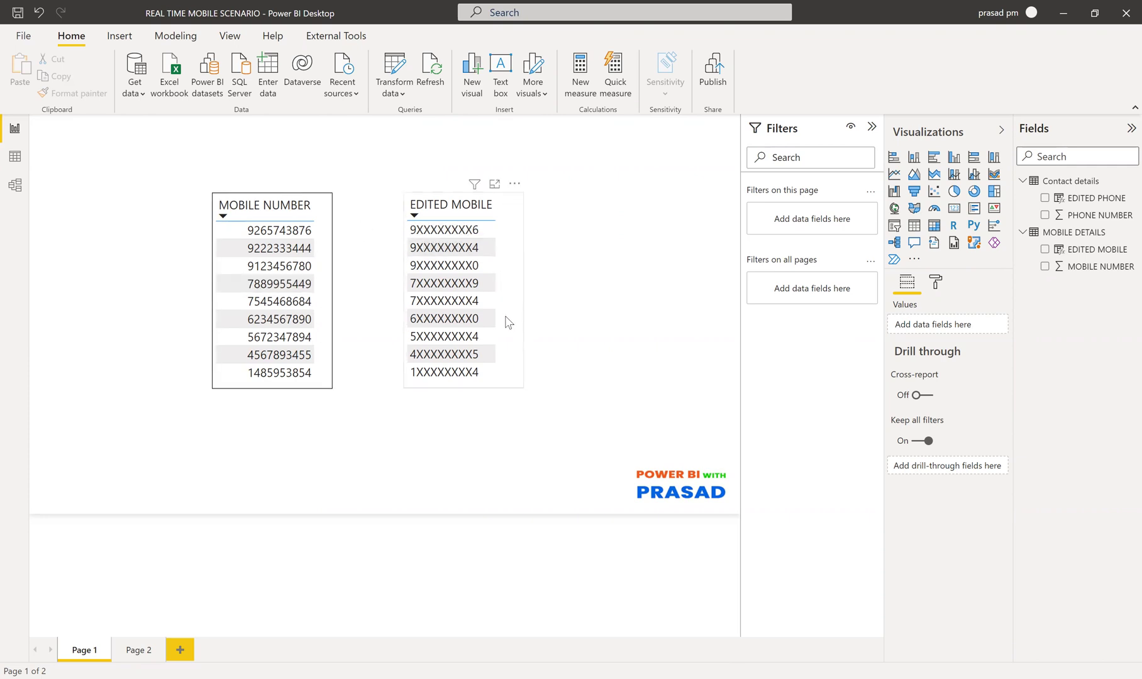
# Examine the EDITED MOBILE column's formula on Page 1, including its LEFT, masking text and RIGHT parts, against the mobile number table.
pyautogui.click(276, 230)
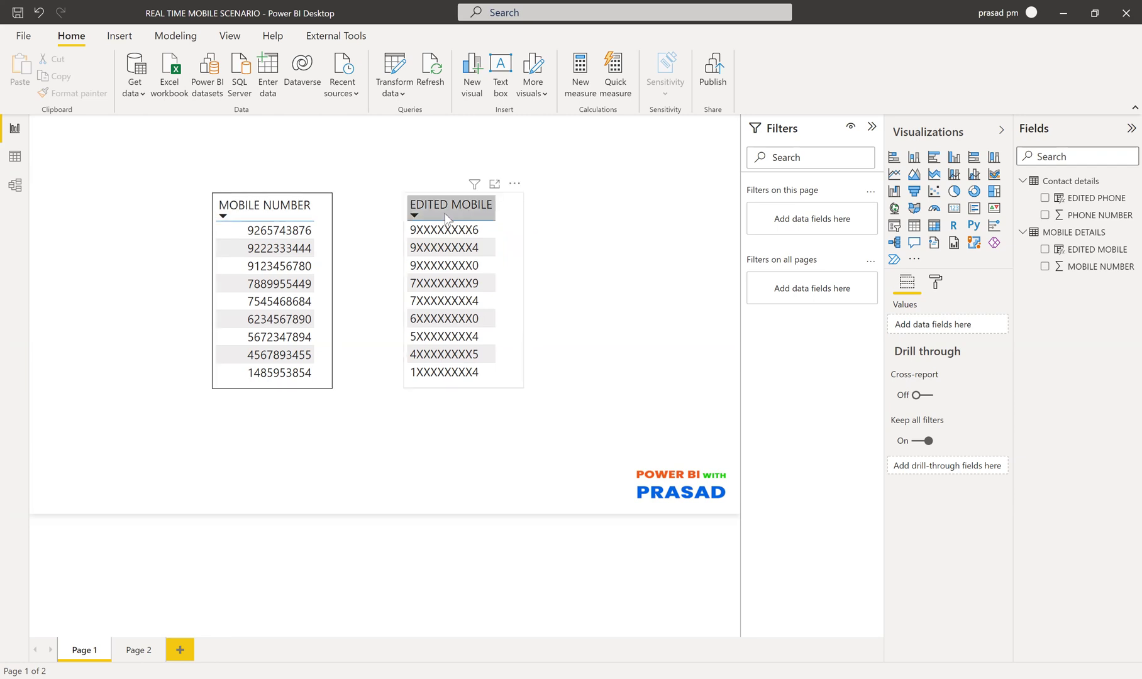
pyautogui.click(1082, 200)
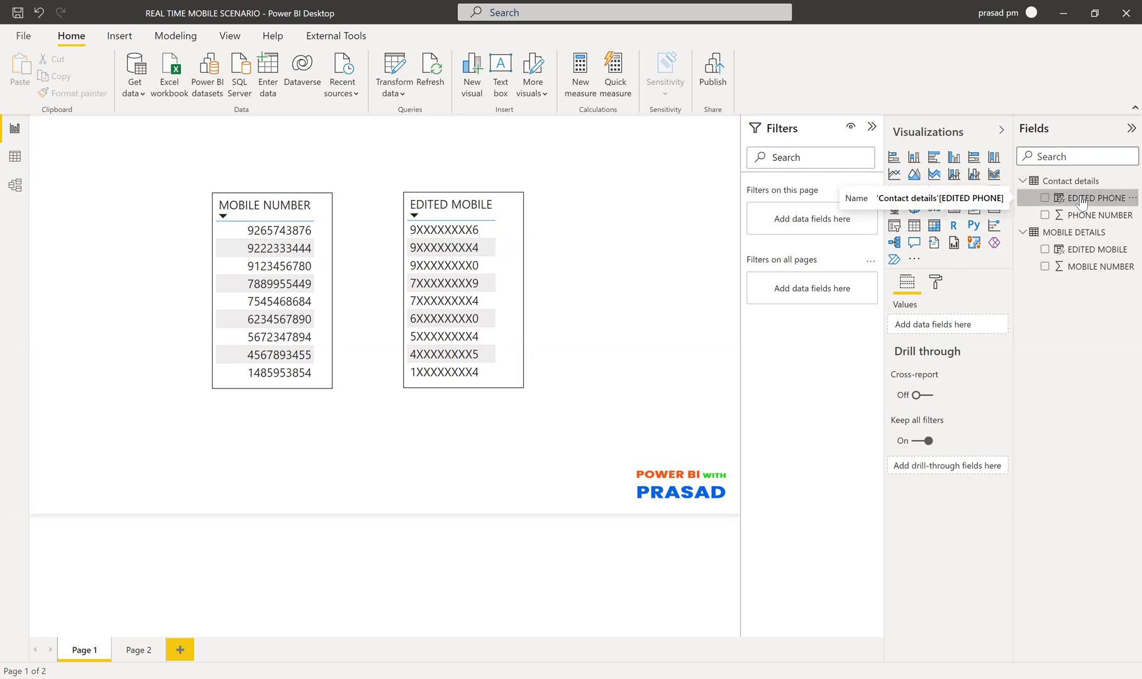
pyautogui.click(1079, 250)
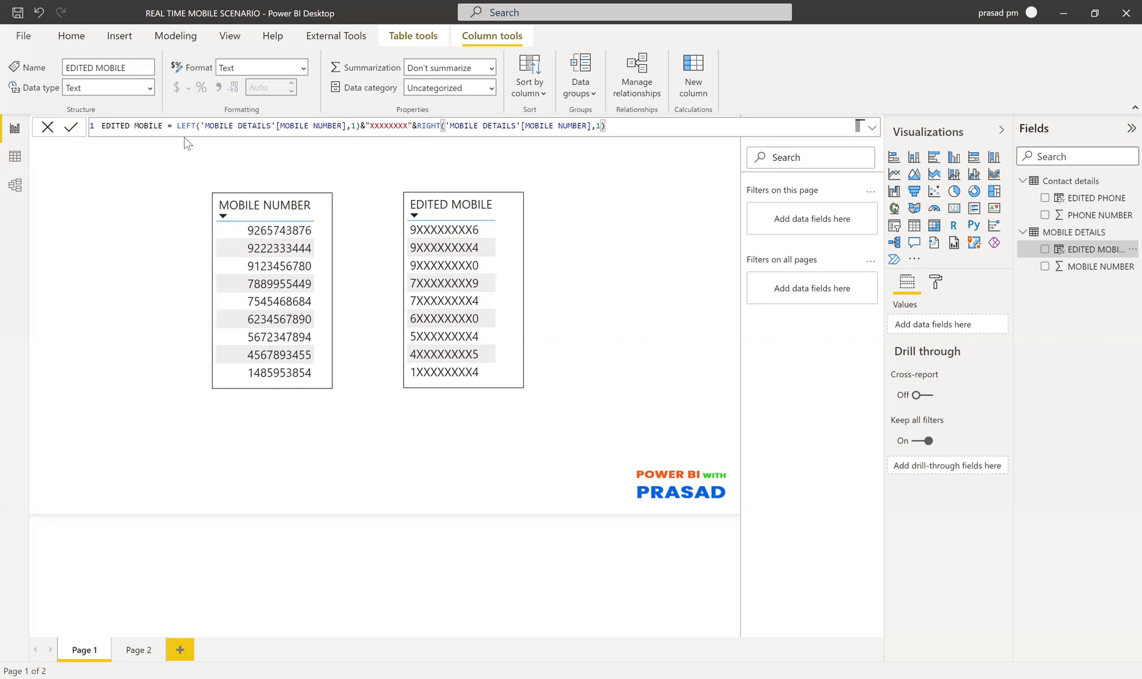
pyautogui.moveTo(177, 127); pyautogui.dragTo(360, 128)
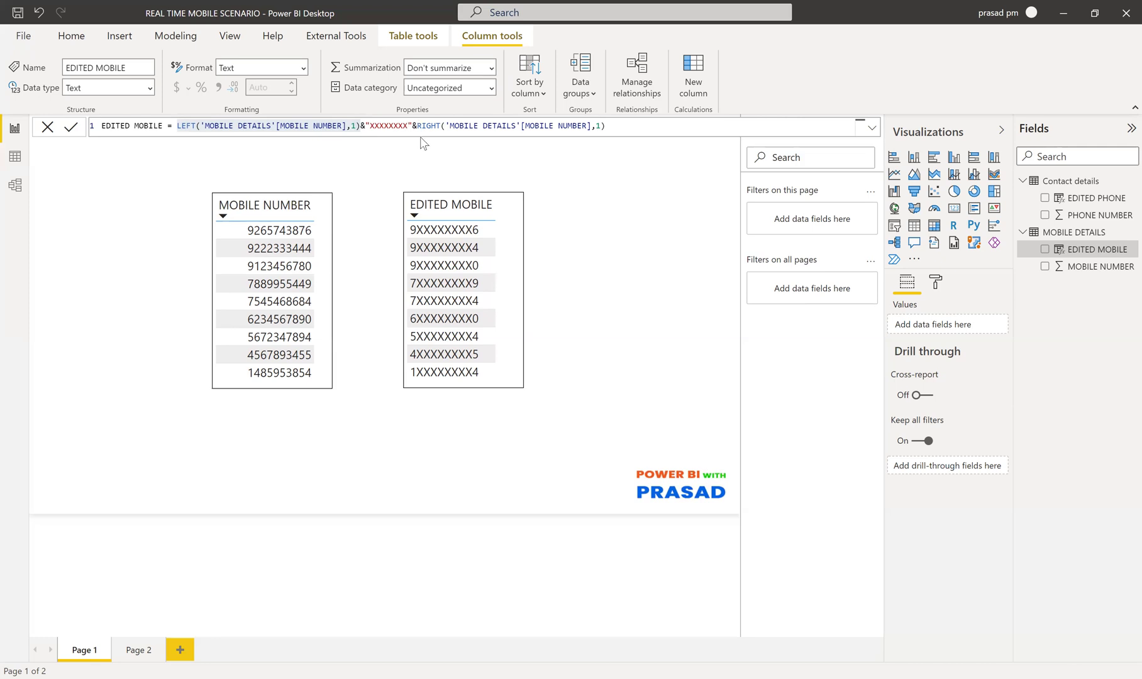
pyautogui.click(304, 230)
pyautogui.moveTo(416, 126); pyautogui.dragTo(609, 128)
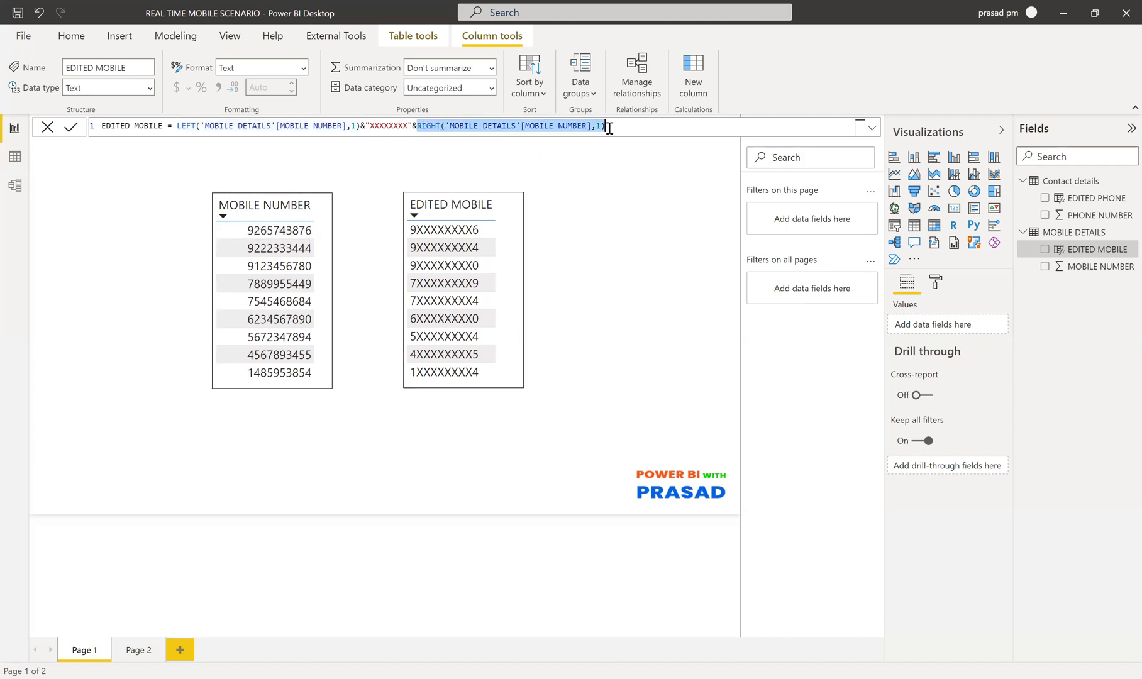
pyautogui.doubleClick(179, 125)
pyautogui.moveTo(220, 126); pyautogui.dragTo(363, 127)
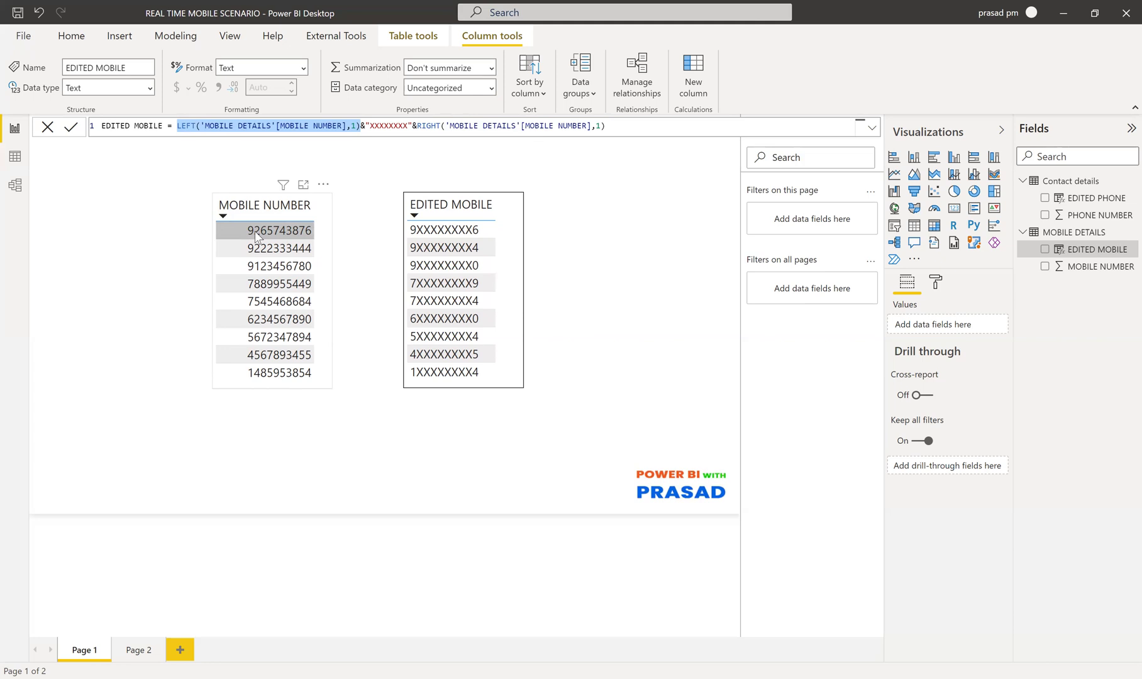
pyautogui.doubleClick(370, 126)
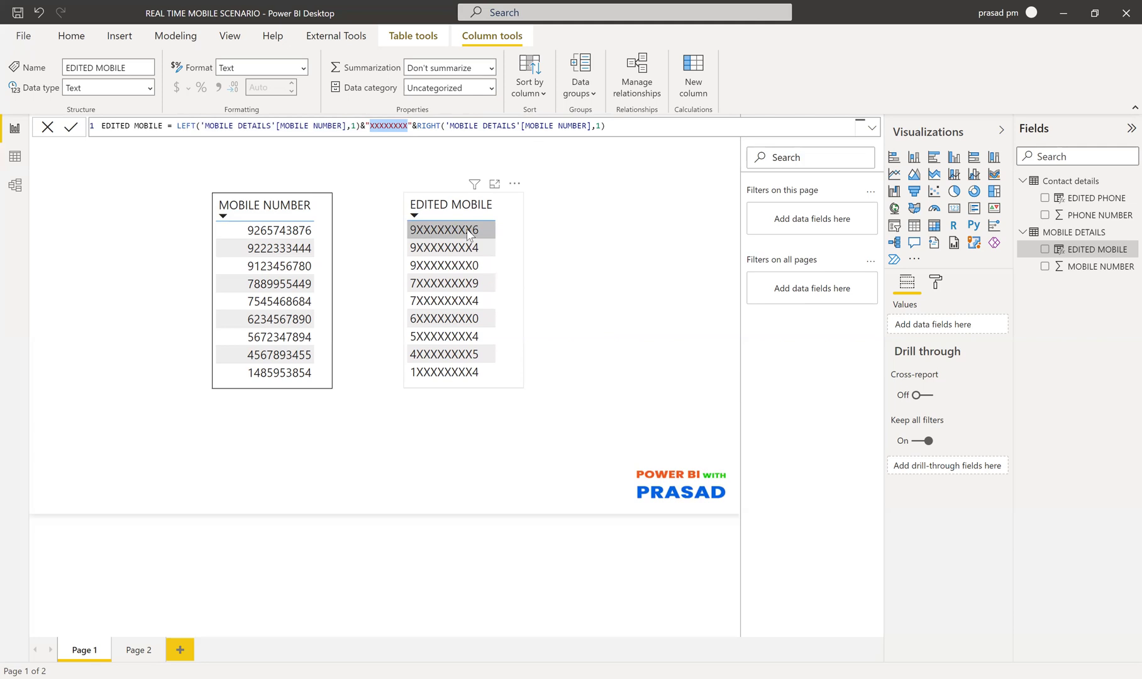
pyautogui.click(365, 127)
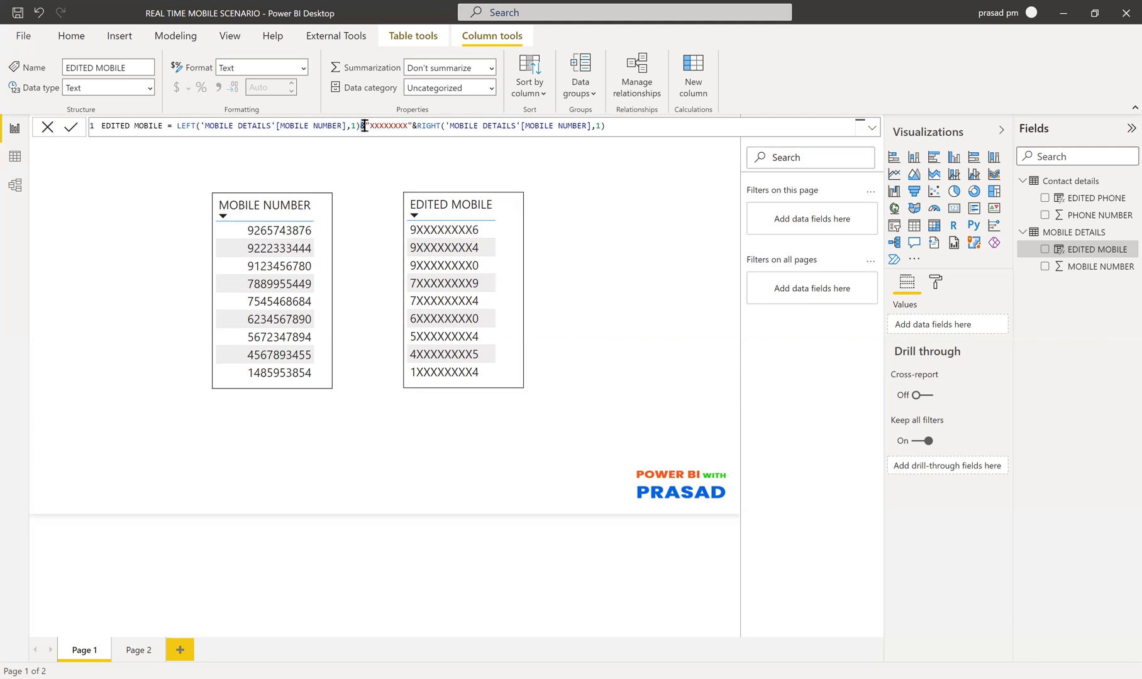
pyautogui.click(412, 127)
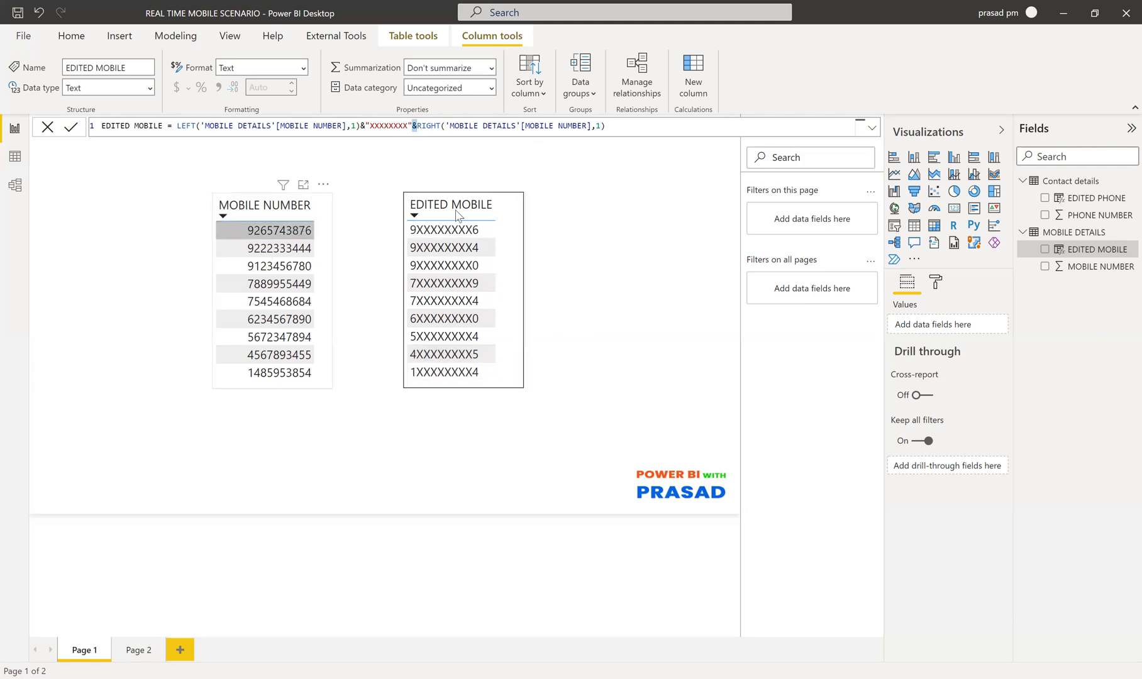
# Examine the EDITED PHONE column's formula against the Page 2 tables, including its LEFT, REPT, LEN and RIGHT parts and the joining operators.
pyautogui.click(138, 650)
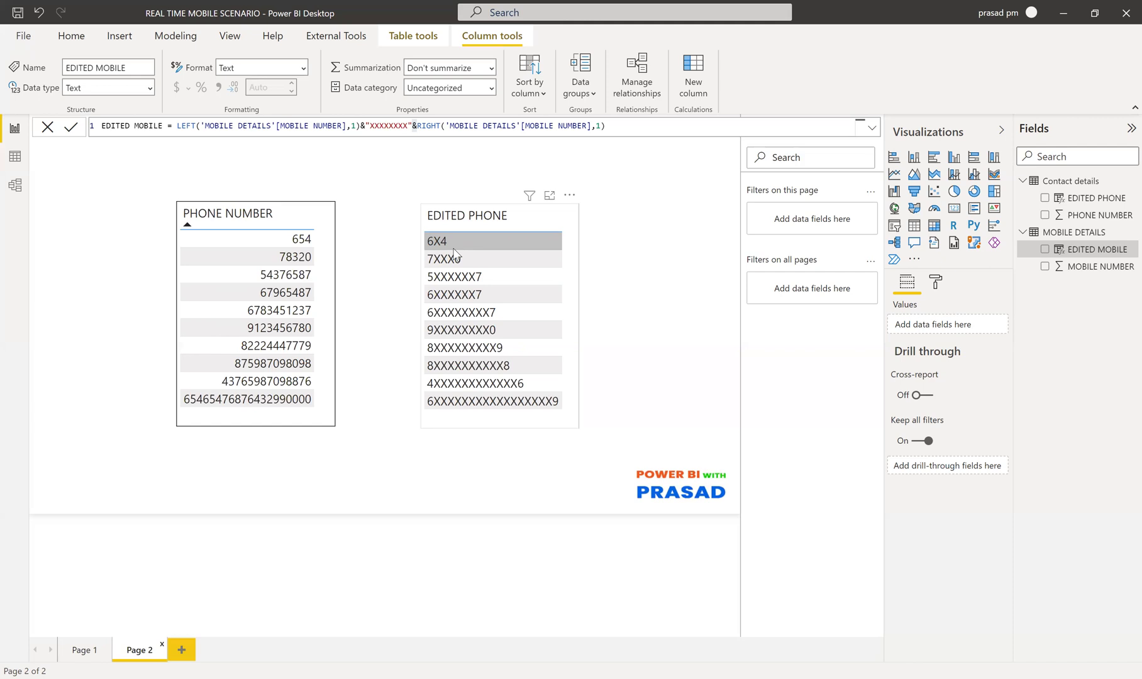
pyautogui.click(1097, 197)
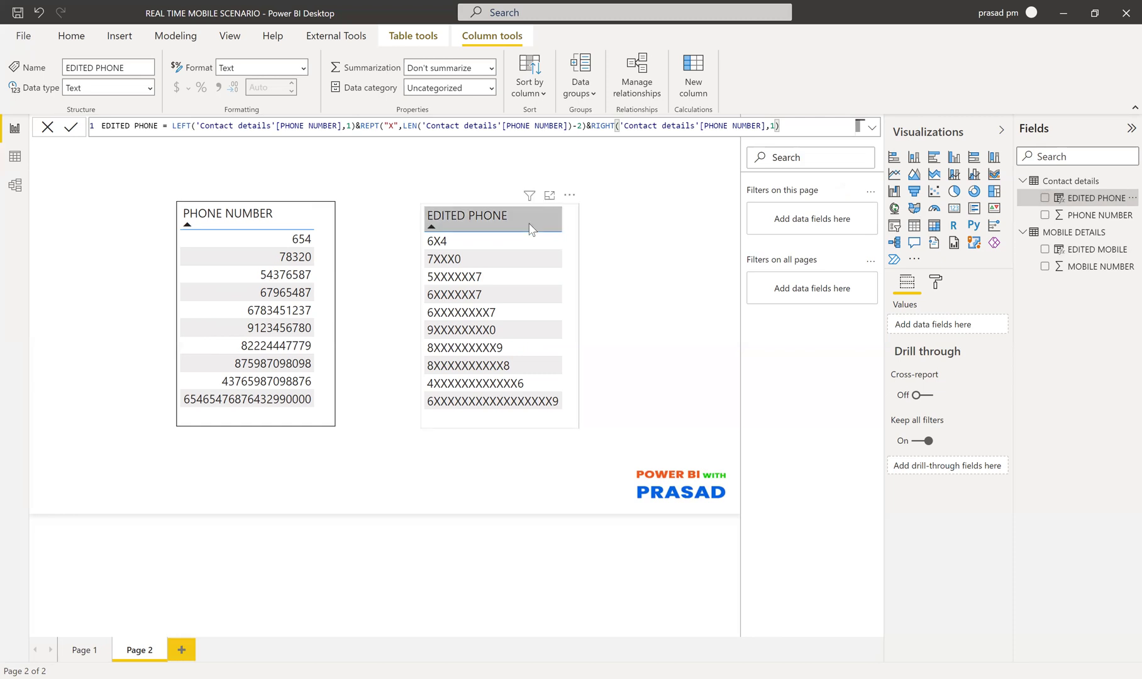
pyautogui.moveTo(172, 125); pyautogui.dragTo(355, 126)
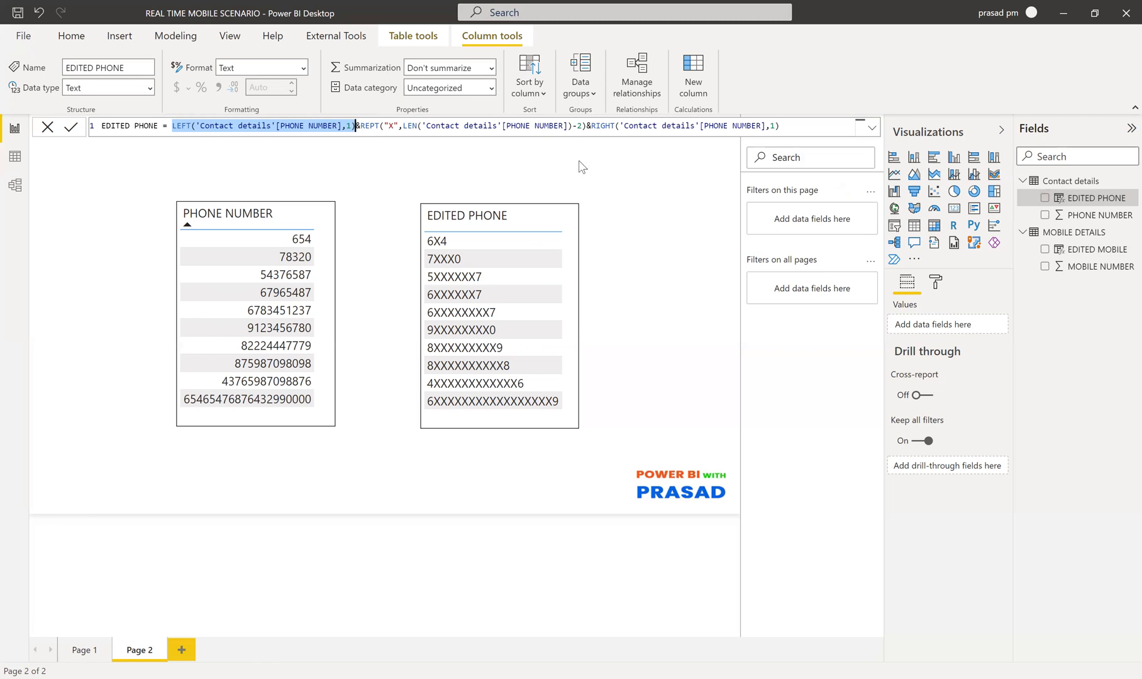
pyautogui.click(591, 125)
pyautogui.moveTo(591, 125); pyautogui.dragTo(780, 125)
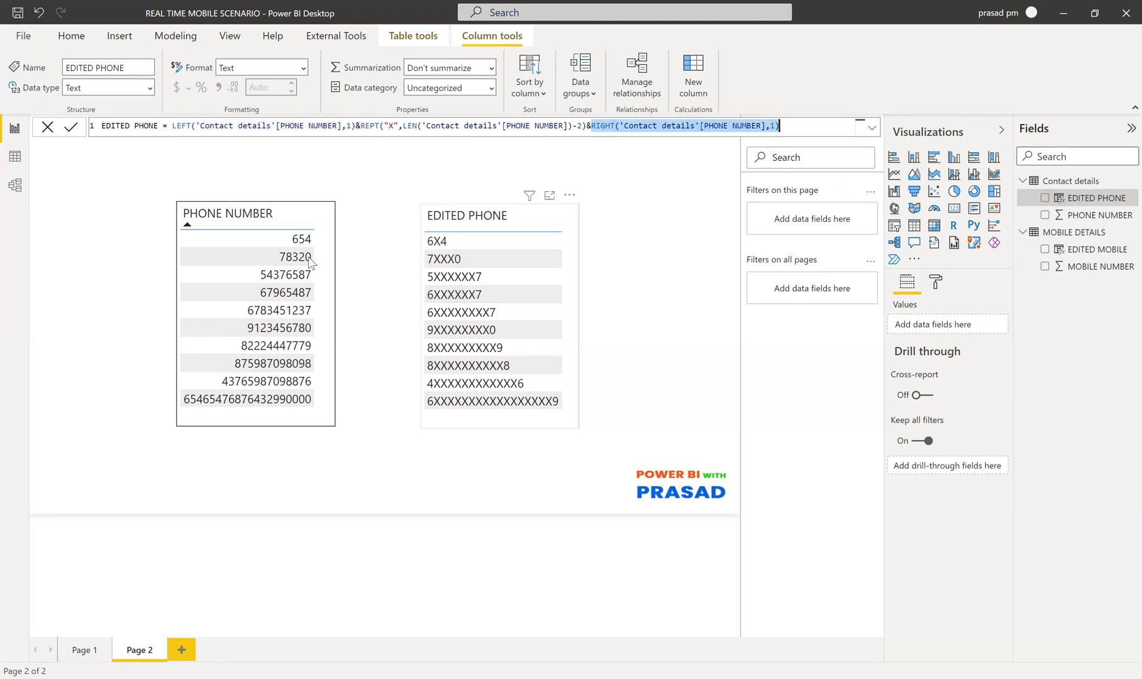
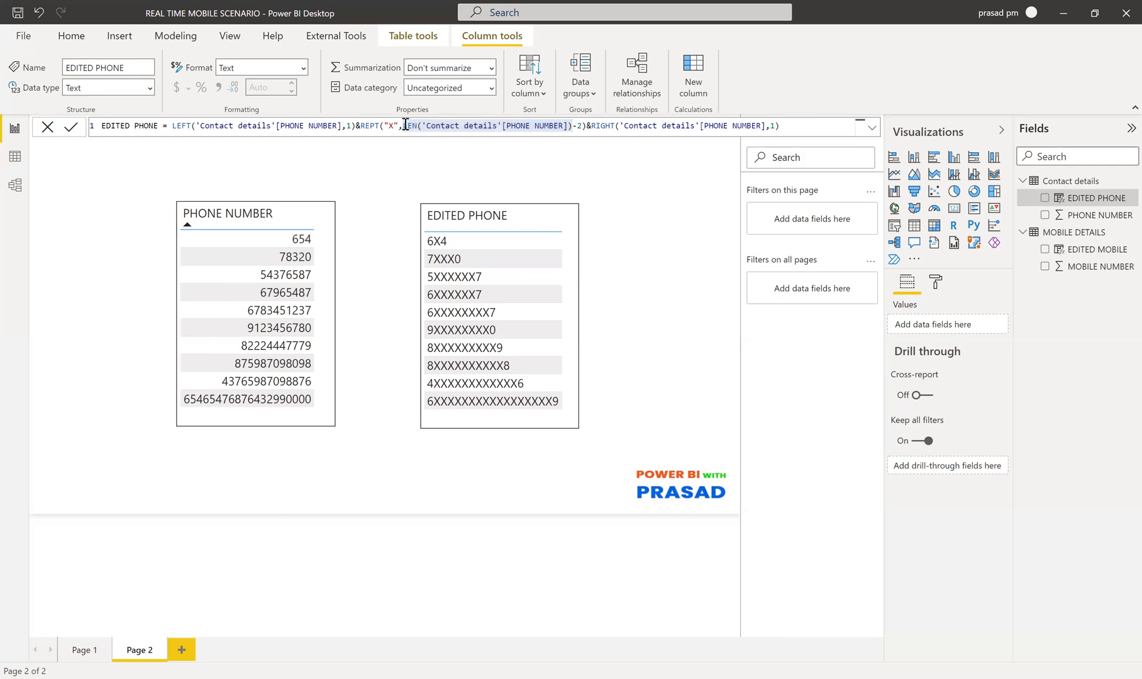
pyautogui.moveTo(406, 125); pyautogui.dragTo(577, 128)
pyautogui.write('-2')
pyautogui.hotkey('ctrl', 'z')
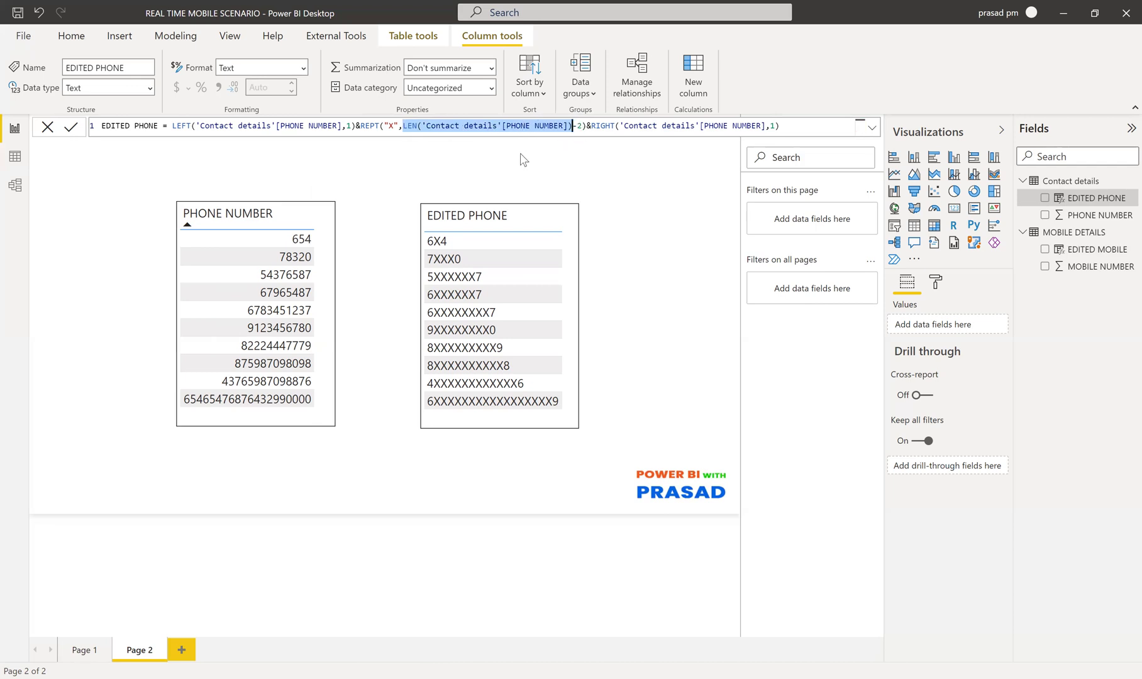
pyautogui.click(422, 151)
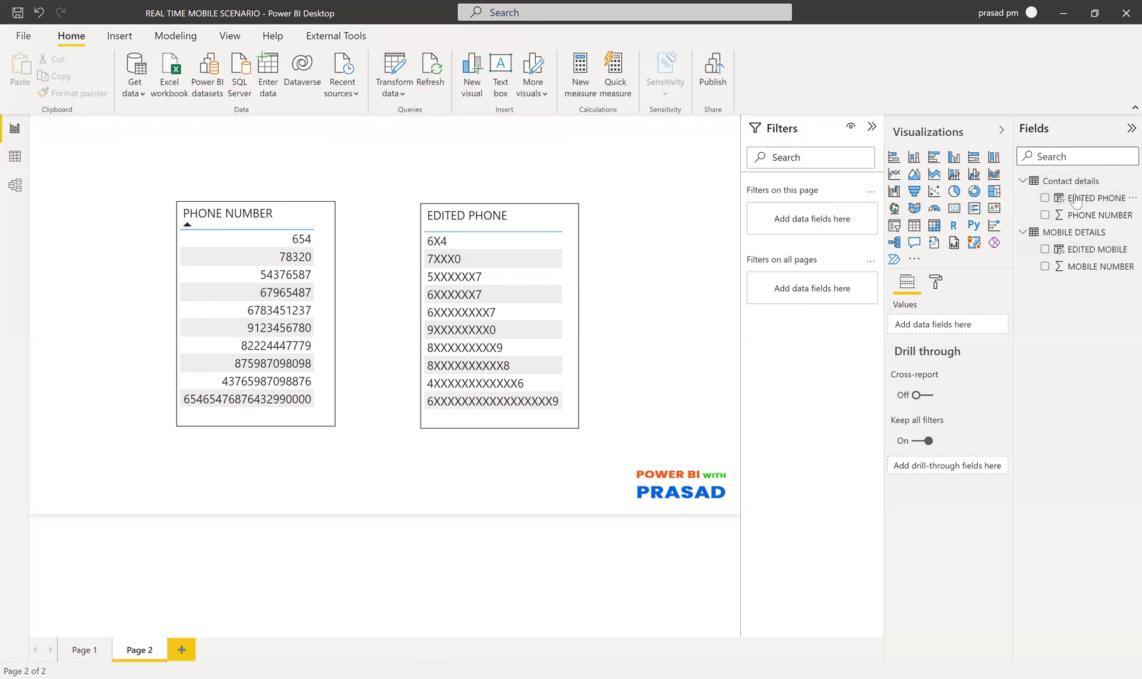
pyautogui.click(1077, 198)
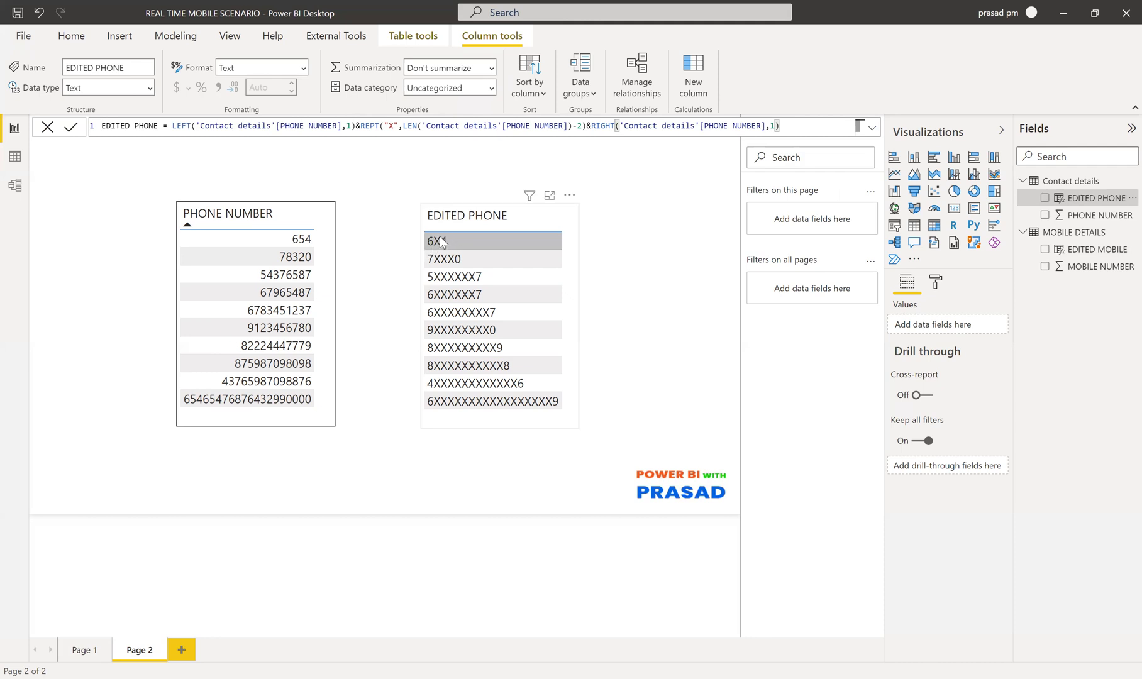
pyautogui.click(356, 126)
pyautogui.click(587, 127)
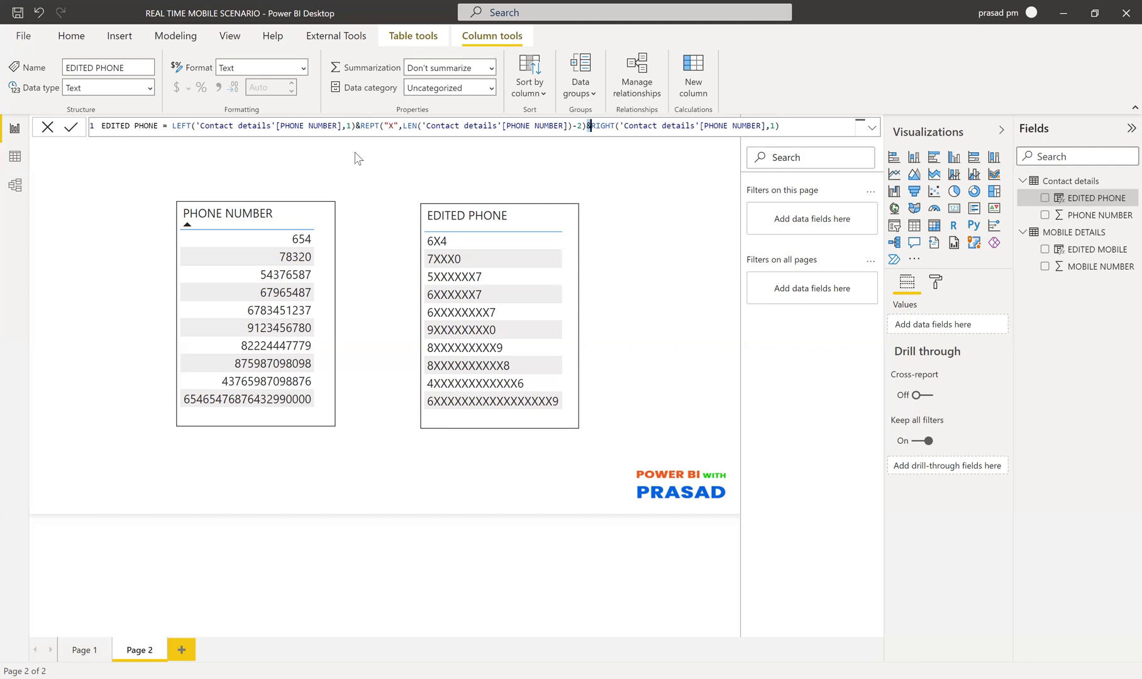
# Comment out the existing EDITED PHONE expression with // and move it several lines below the column name to make room for a new version.
pyautogui.click(171, 123)
pyautogui.write('//')
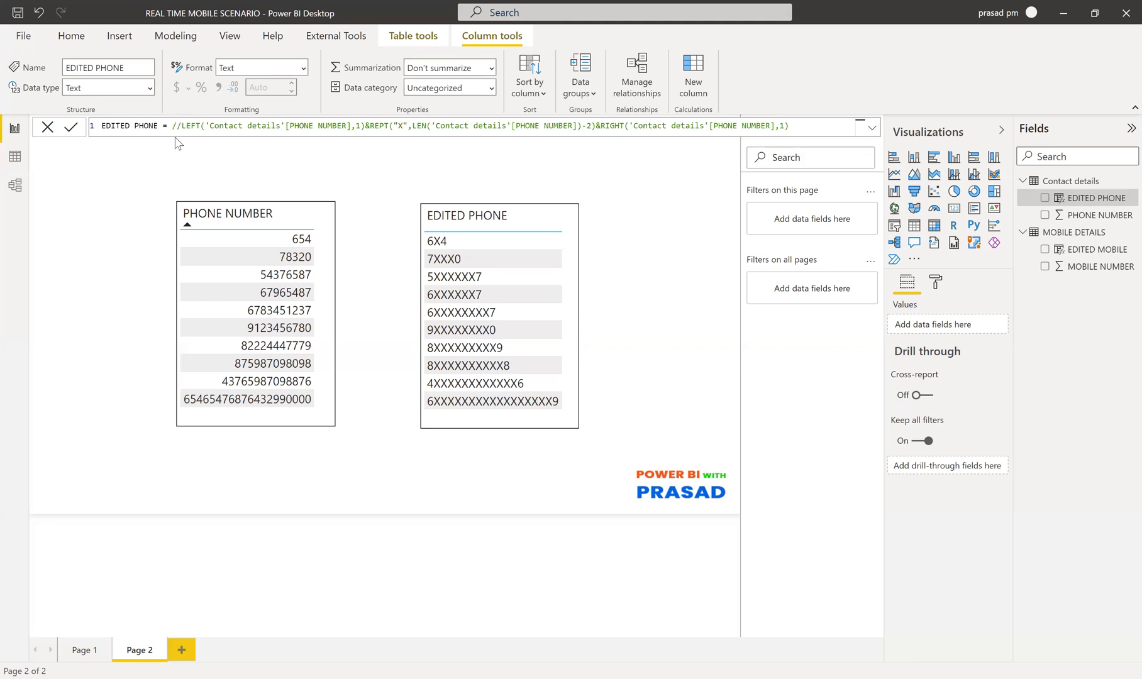
pyautogui.press('Left')
pyautogui.press('Left')
pyautogui.hotkey('shift', 'Return')
pyautogui.hotkey('shift', 'Return')
pyautogui.hotkey('shift', 'Return')
pyautogui.hotkey('shift', 'Return')
pyautogui.hotkey('shift', 'Return')
pyautogui.hotkey('shift', 'Return')
pyautogui.hotkey('shift', 'Return')
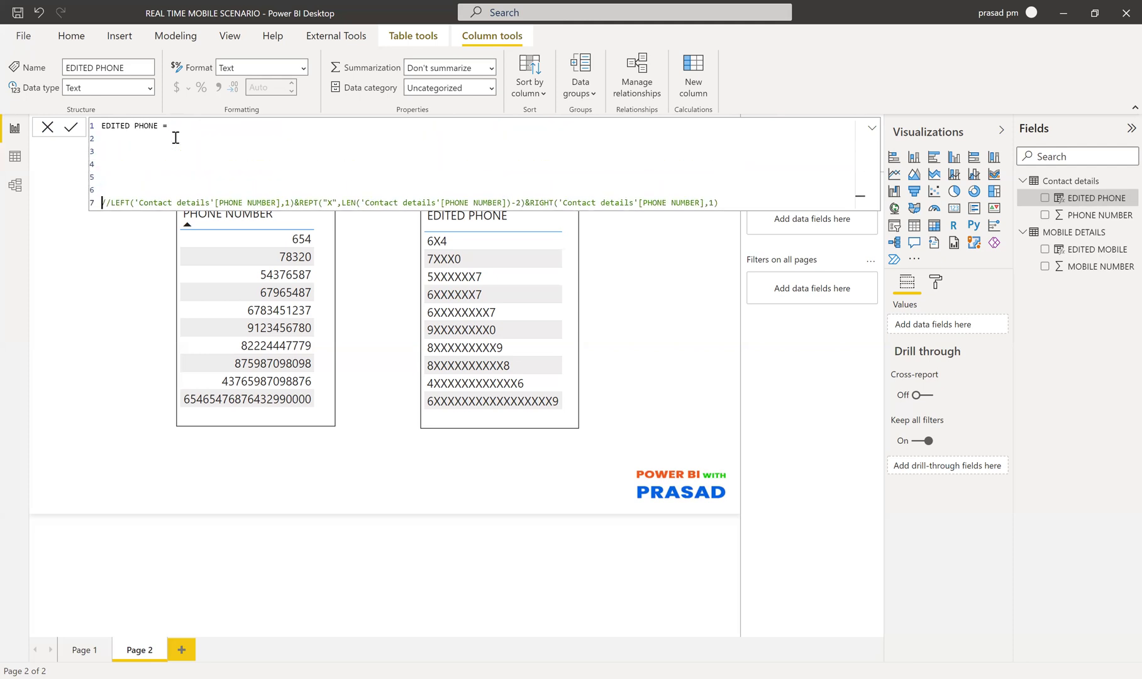
# Below the EDITED PHONE column name, declare the variable length as LEN('Contact details'[PHONE NUMBER]).
pyautogui.click(121, 140)
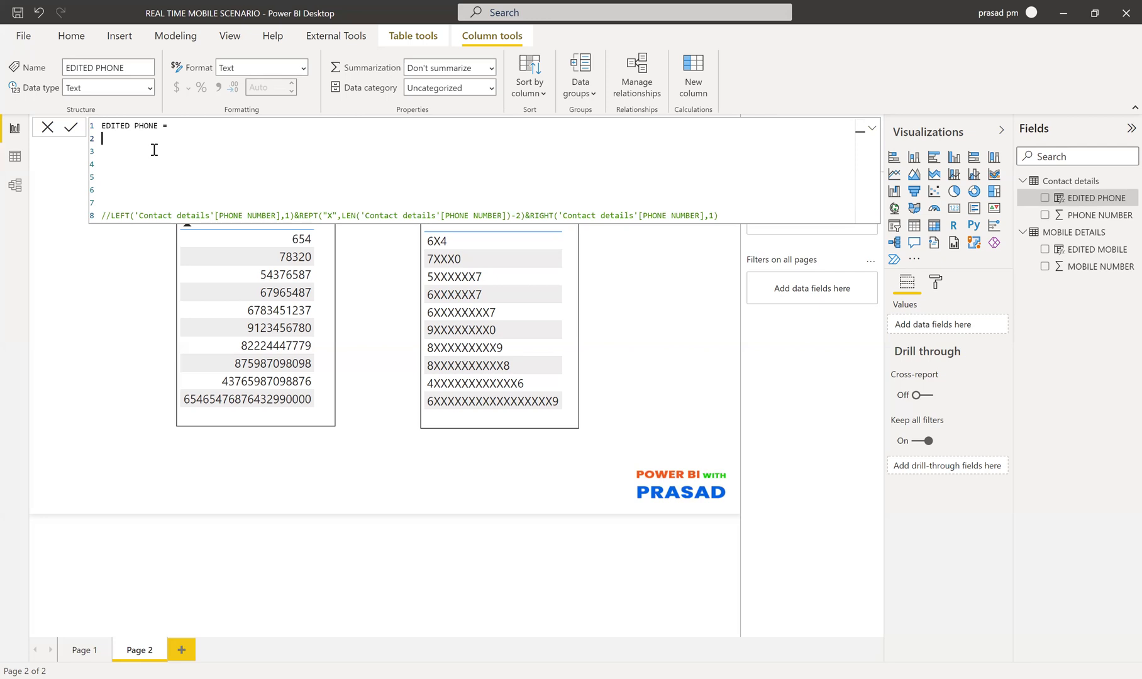
pyautogui.write('var')
pyautogui.write('length=len')
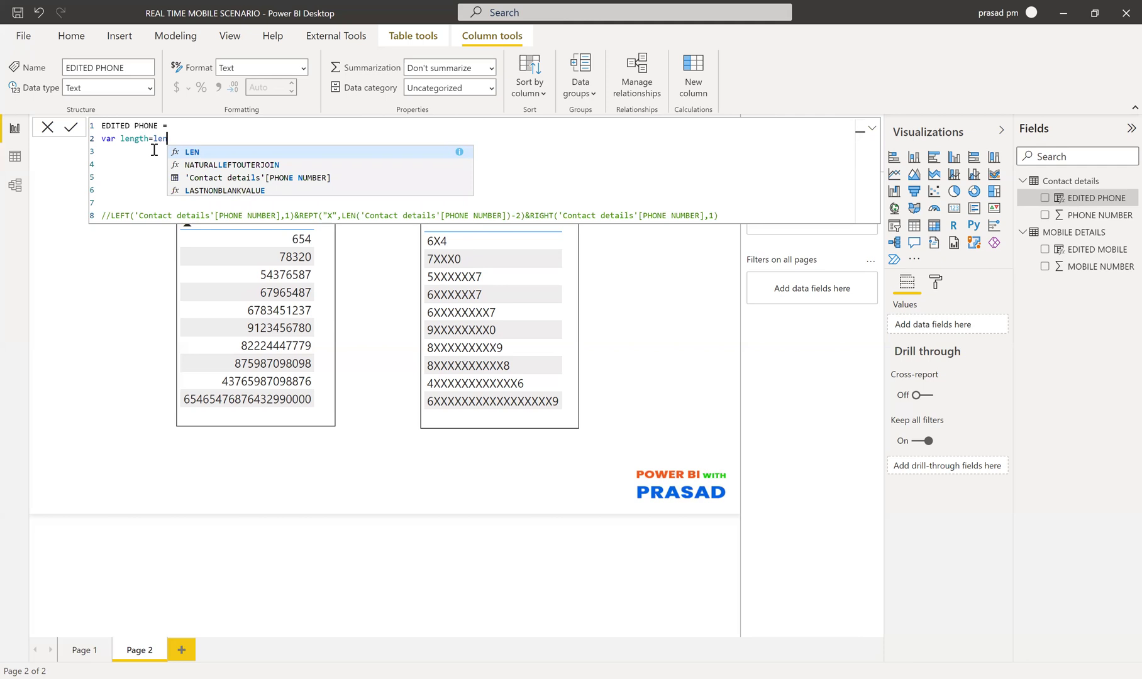
pyautogui.press('Tab')
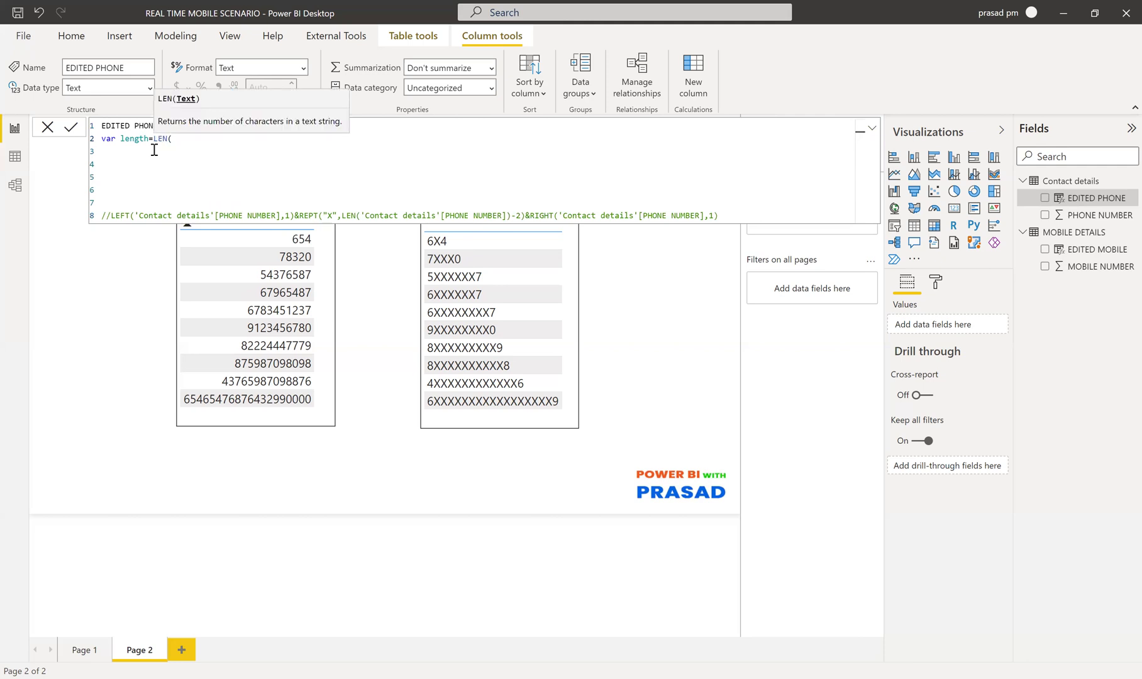
pyautogui.write('nu')
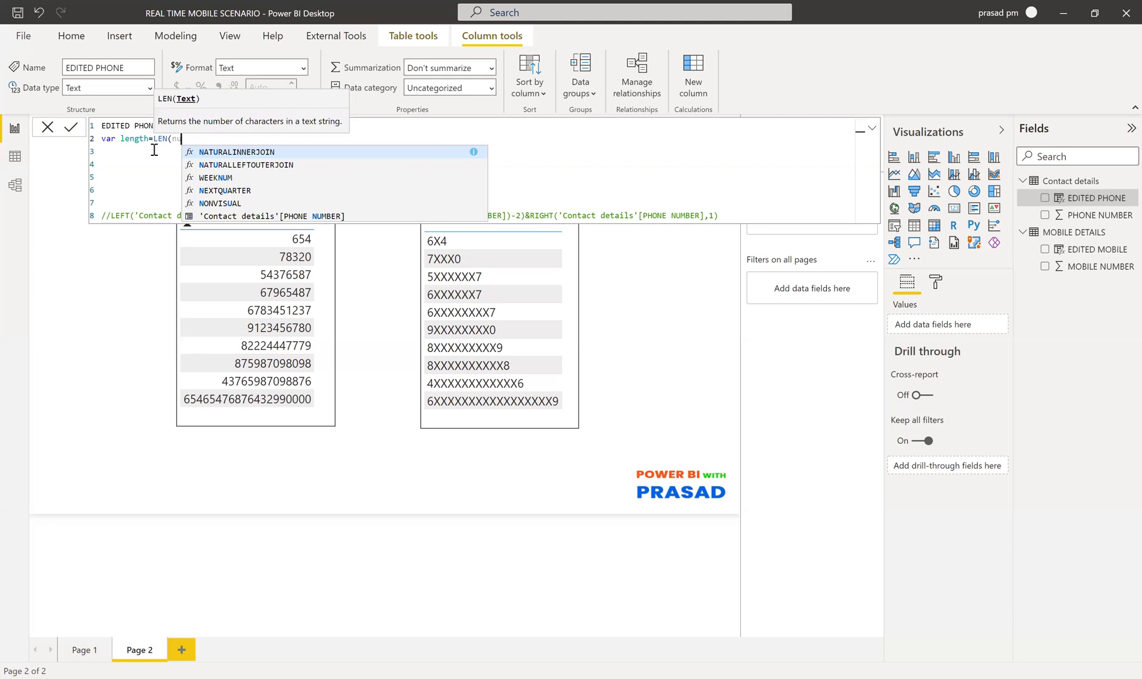
pyautogui.click(303, 215)
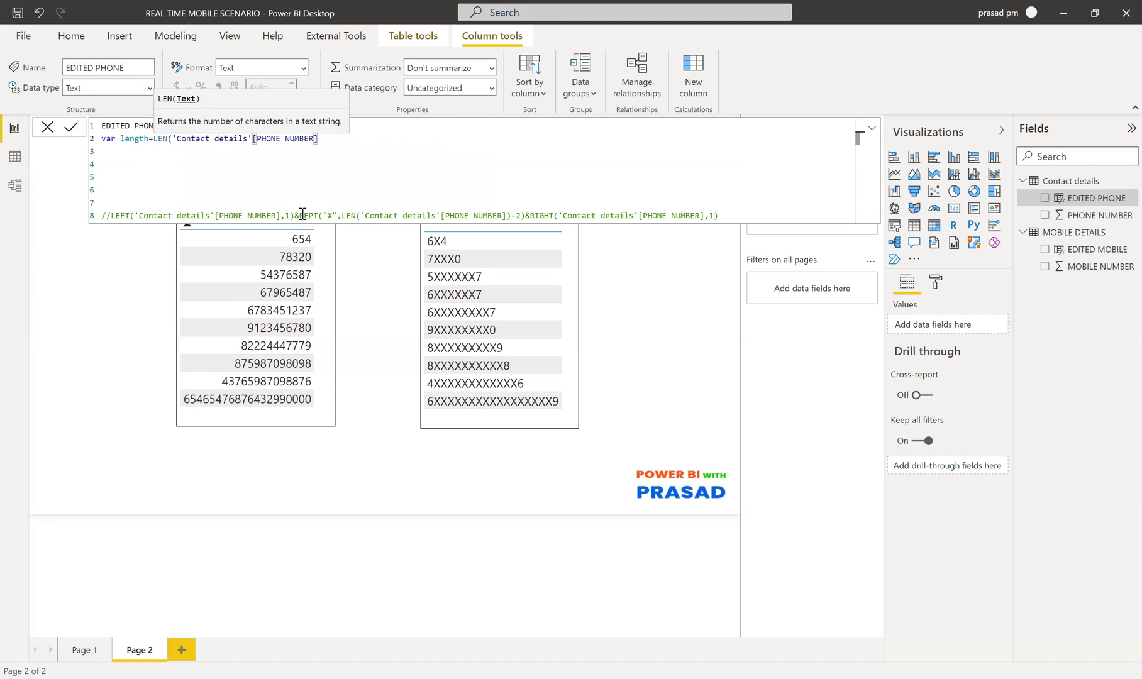
pyautogui.write(')')
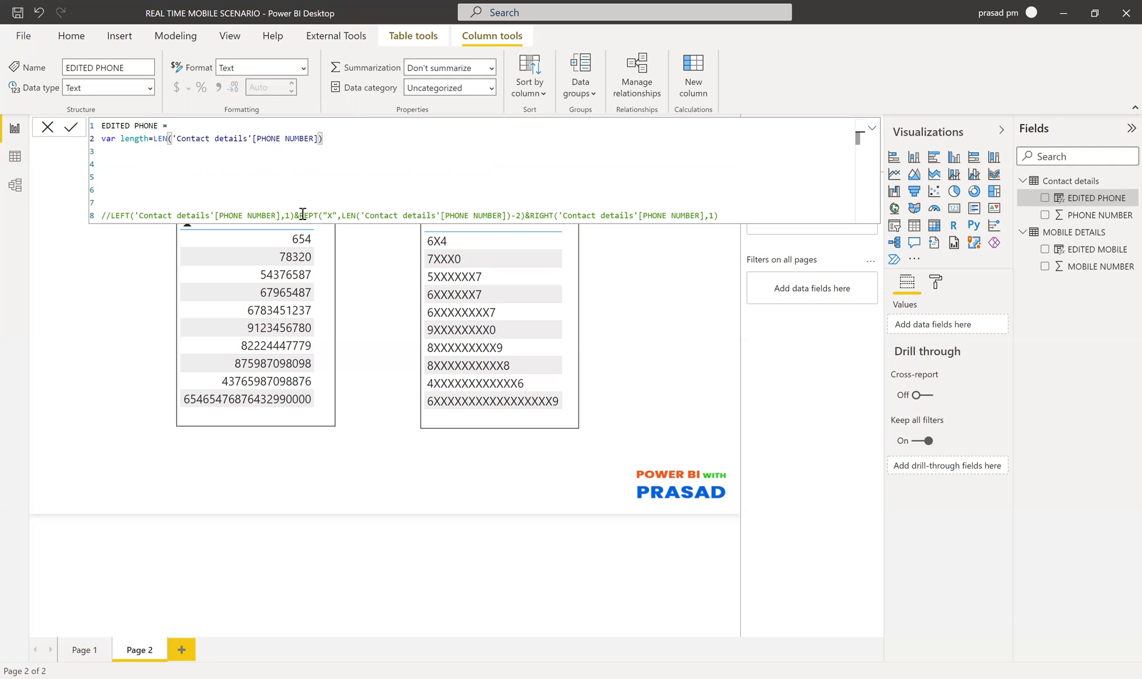
# Subtract 2 from the variable's LEN expression and rename the variable to numberofx.
pyautogui.write('-2')
pyautogui.click(148, 141)
pyautogui.press('BackSpace')
pyautogui.press('BackSpace')
pyautogui.press('BackSpace')
pyautogui.press('BackSpace')
pyautogui.press('BackSpace')
pyautogui.press('BackSpace')
pyautogui.write('numberofx')
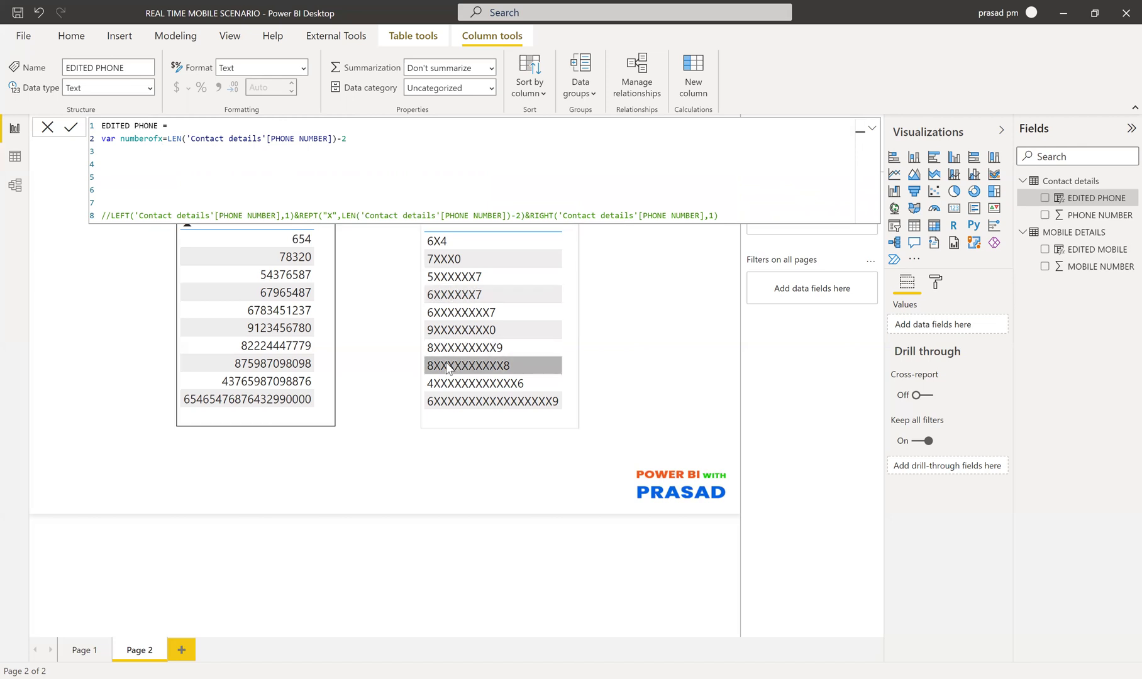
# On a new line below numberofx, declare the variable firstdigit as LEFT('Contact details'[PHONE NUMBER],1).
pyautogui.click(353, 140)
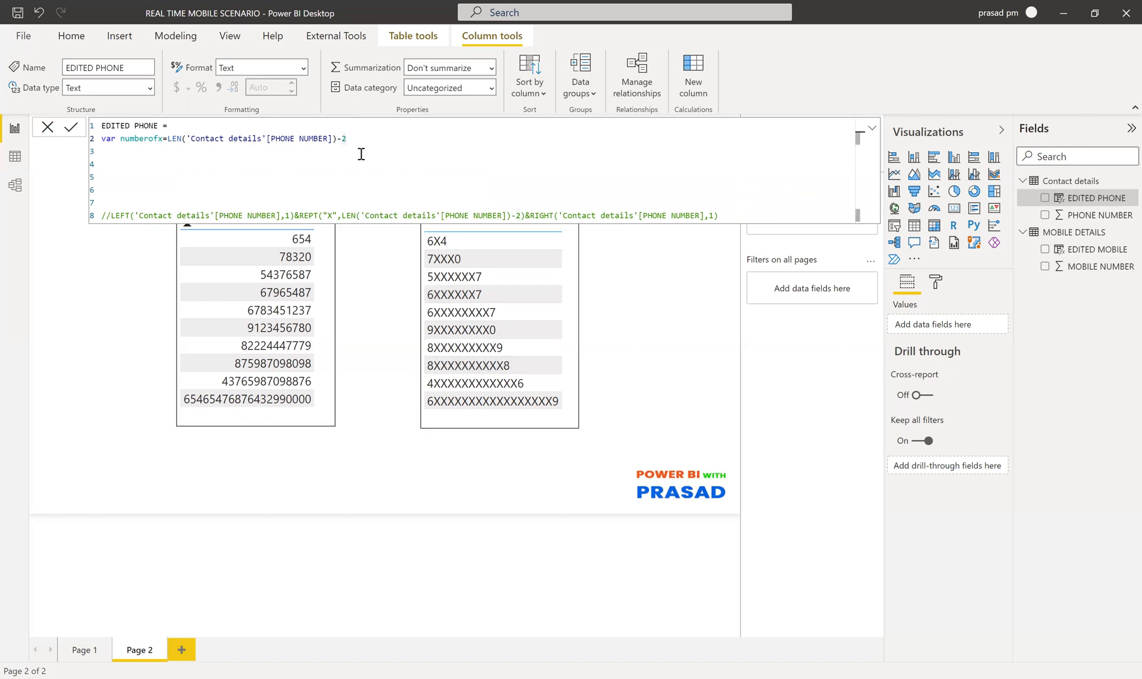
pyautogui.hotkey('shift', 'Return')
pyautogui.write('var')
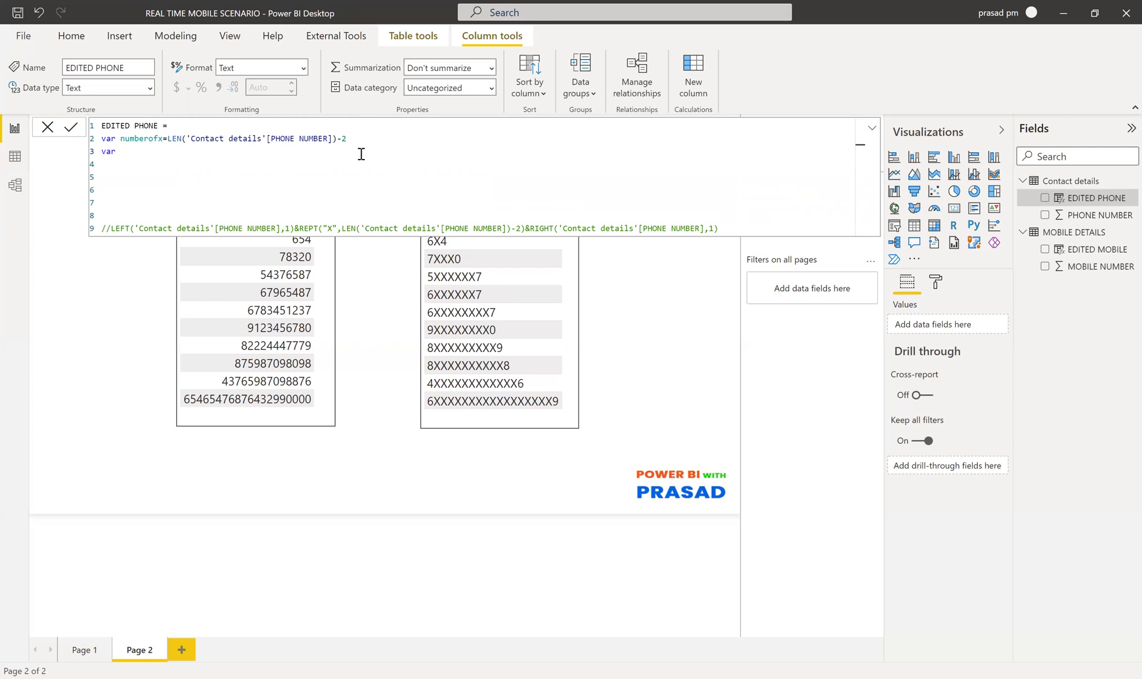
pyautogui.write('firstdigit=left')
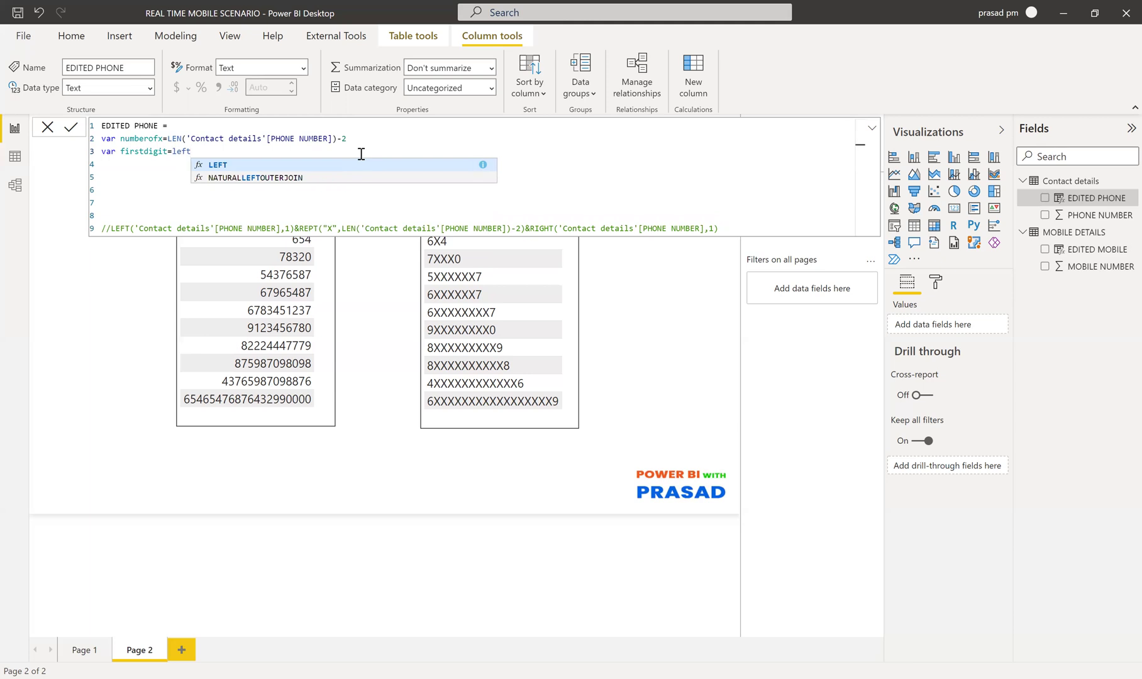
pyautogui.press('Tab')
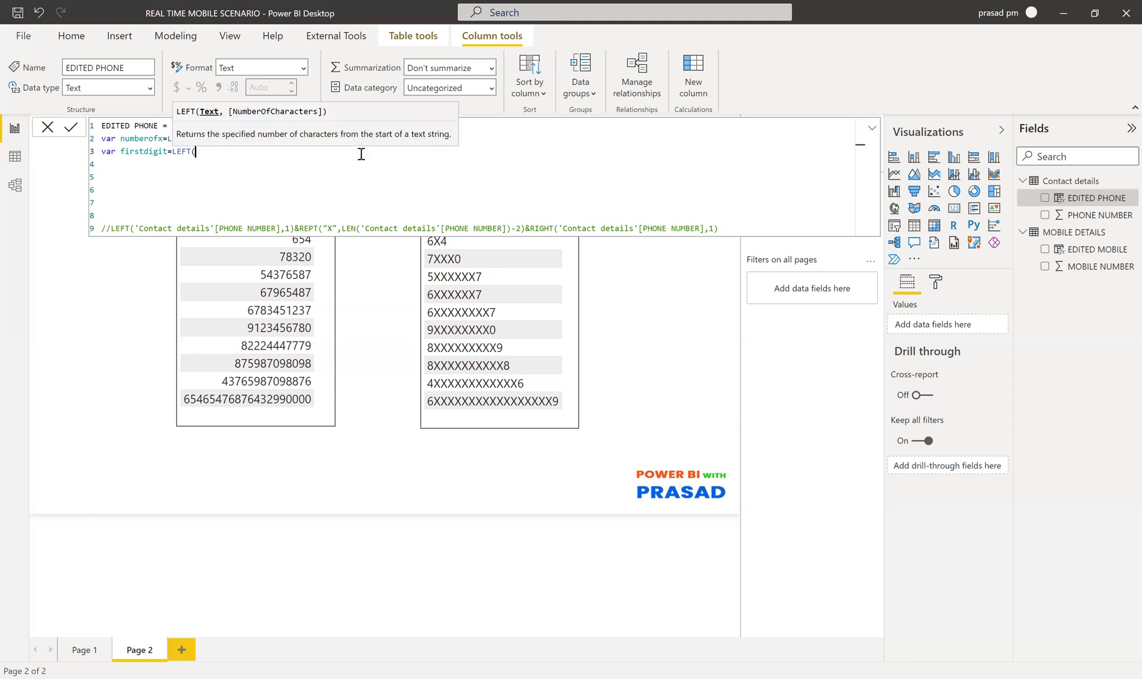
pyautogui.write('number')
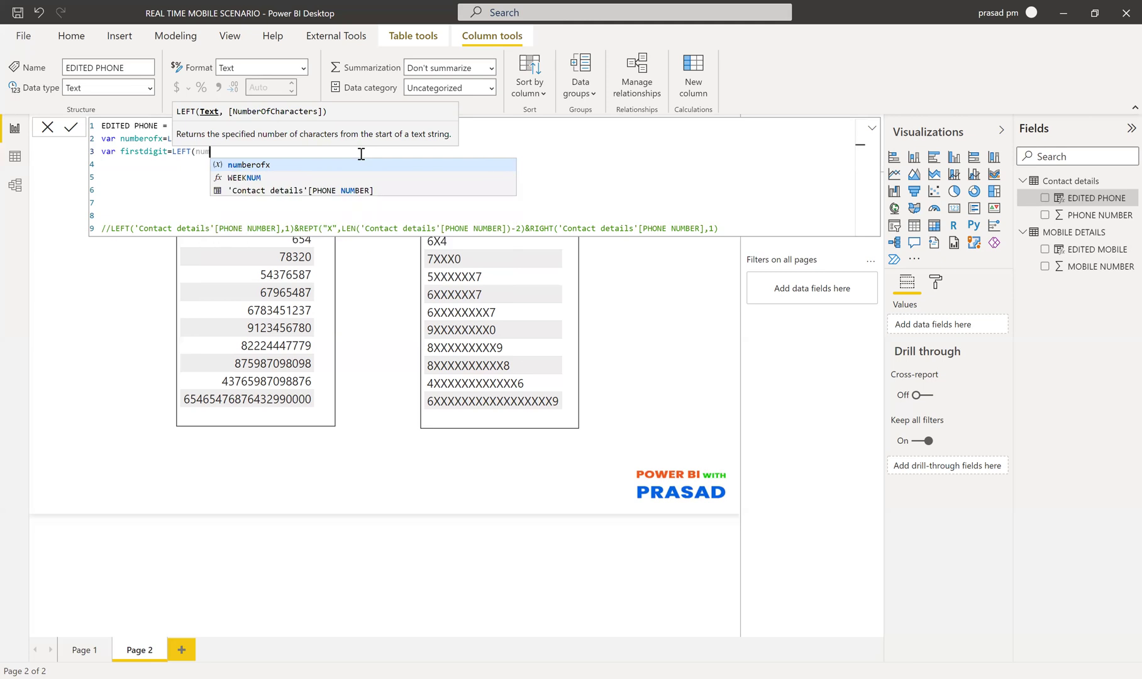
pyautogui.press('Down')
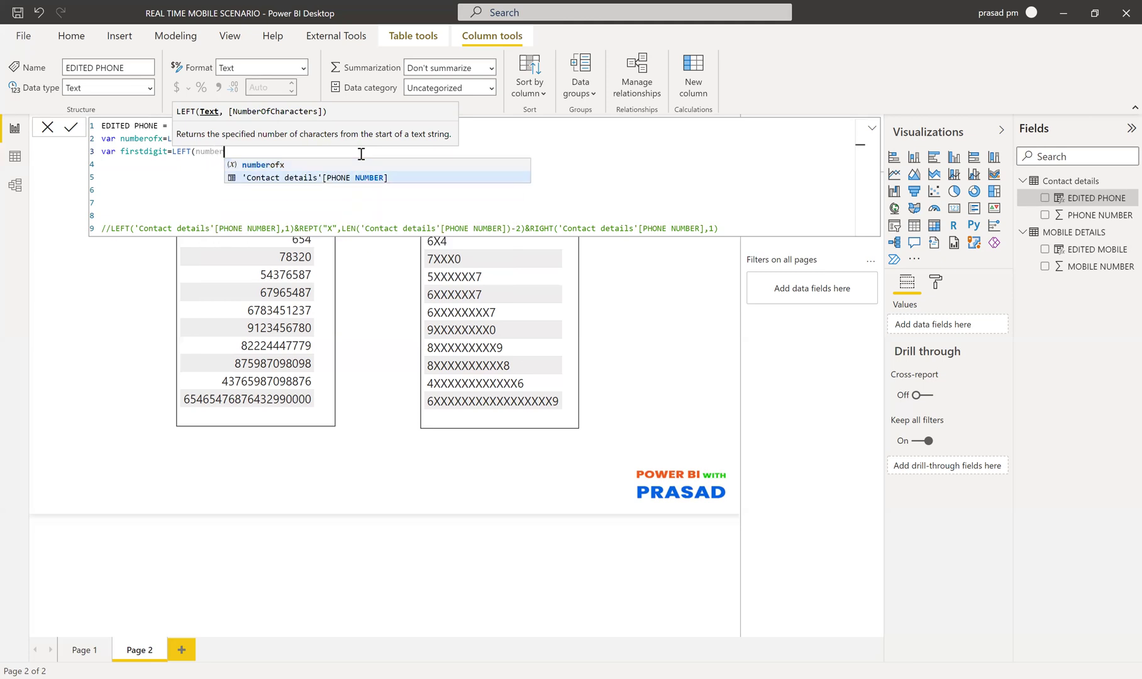
pyautogui.press('Tab')
pyautogui.write(',1')
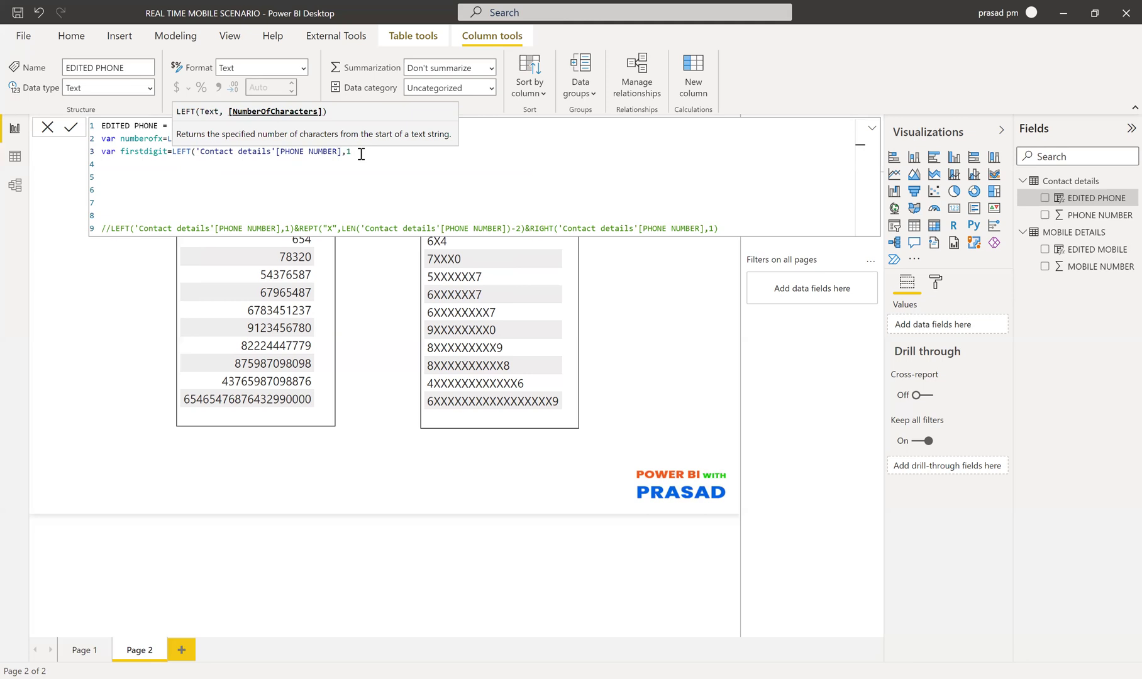
pyautogui.write(')')
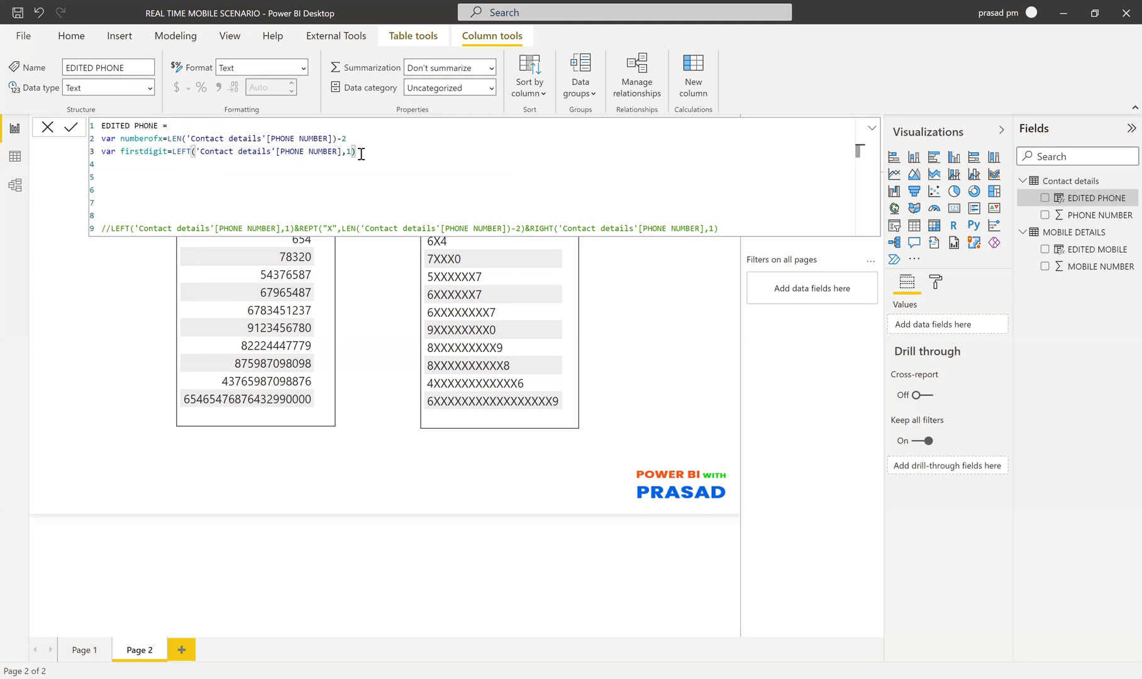
# On a new line below firstdigit, declare the variable rightdidgit as right('Contact details'[PHONE NUMBER],1).
pyautogui.hotkey('shift', 'Return')
pyautogui.write('v')
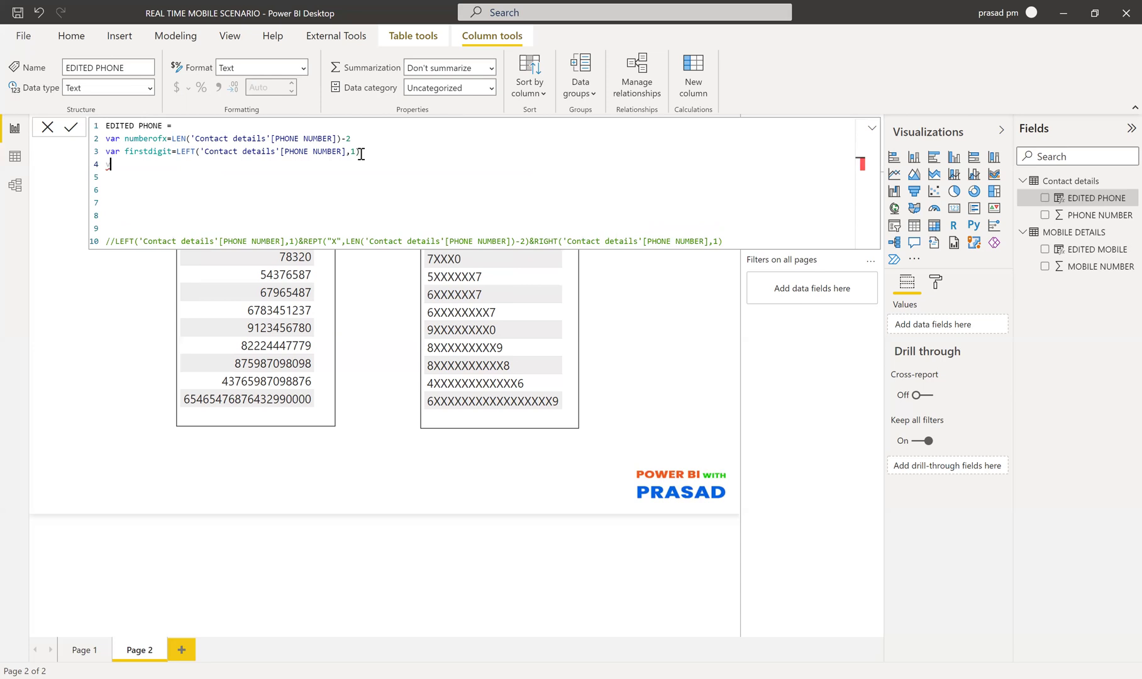
pyautogui.write('arright')
pyautogui.press('Left')
pyautogui.press('Left')
pyautogui.press('Left')
pyautogui.press('Left')
pyautogui.press('Left')
pyautogui.press('Right')
pyautogui.press('Right')
pyautogui.press('Right')
pyautogui.write('didgit=right')
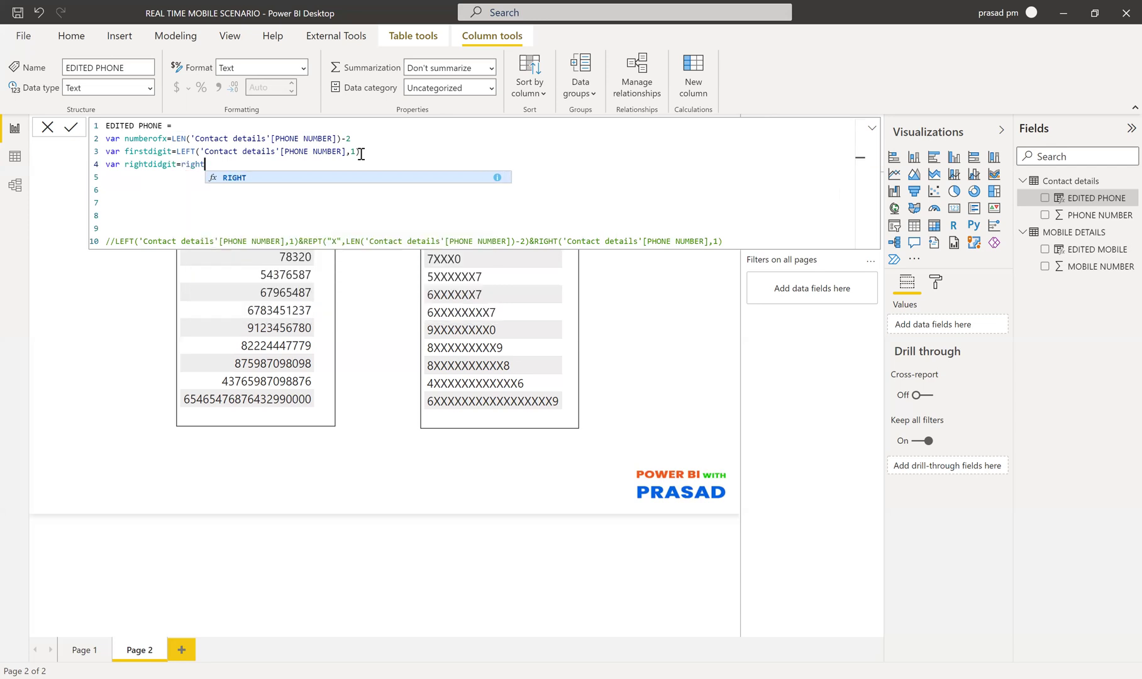
pyautogui.write('(number')
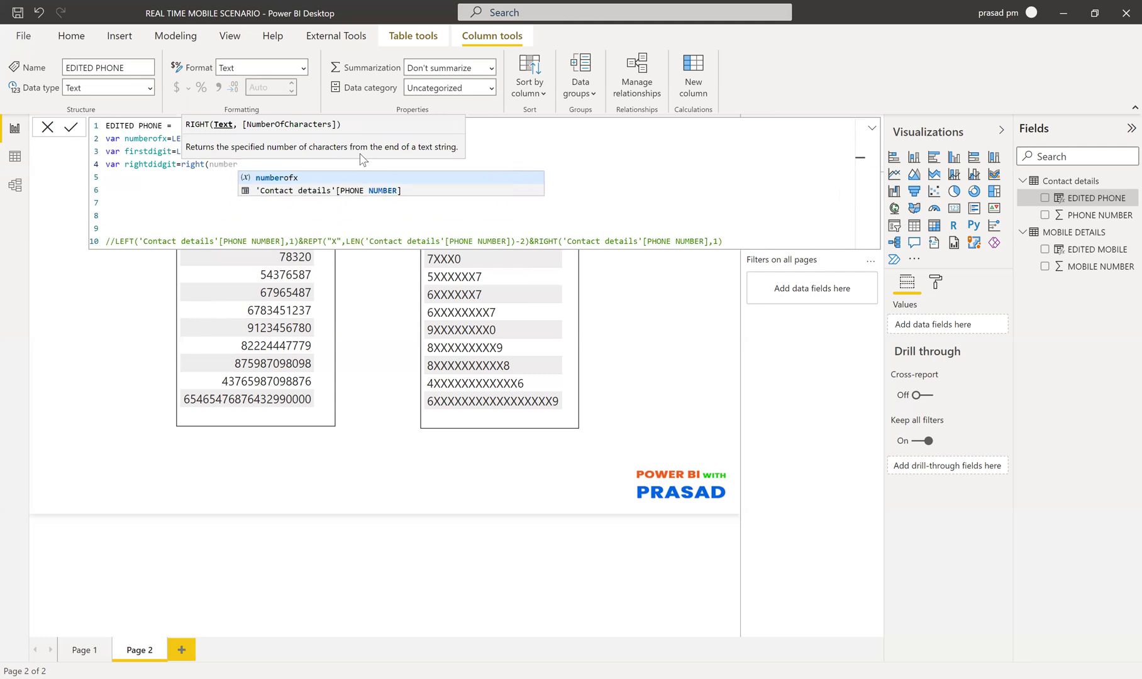
pyautogui.press('Down')
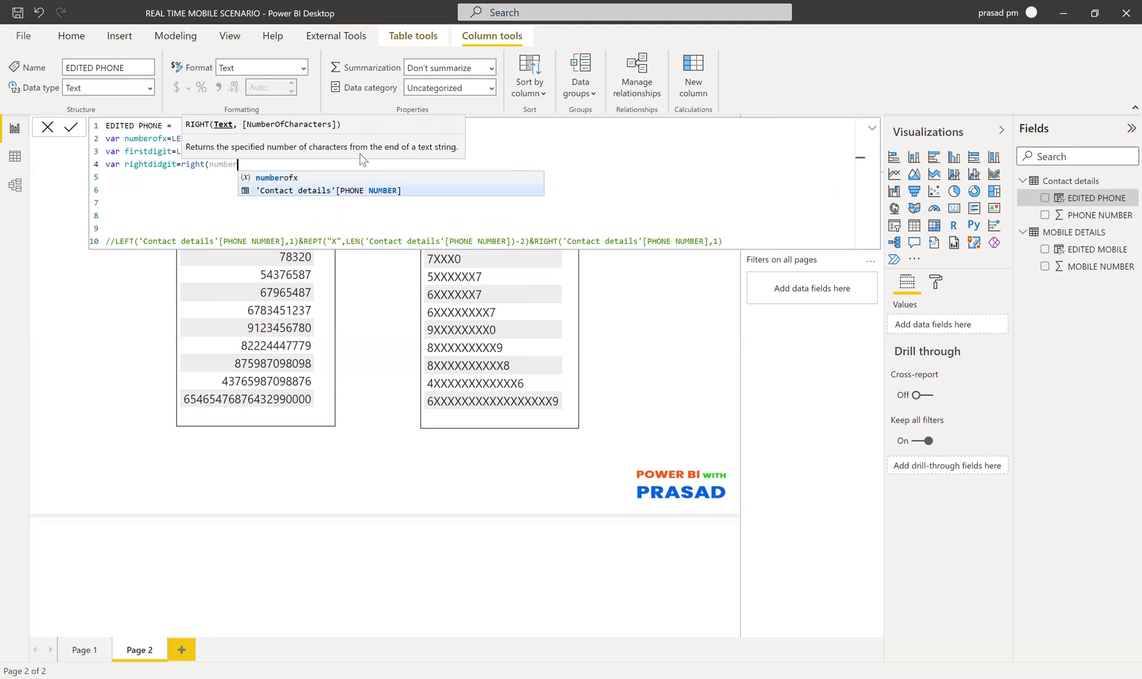
pyautogui.press('Tab')
pyautogui.write(',')
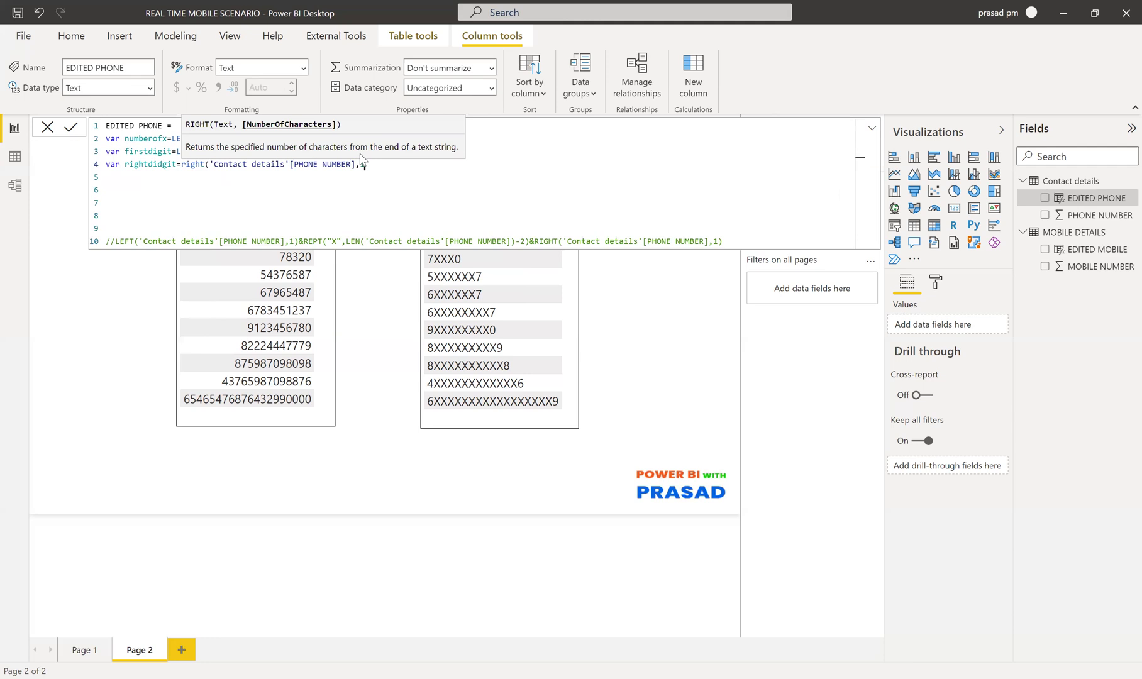
pyautogui.write('1)')
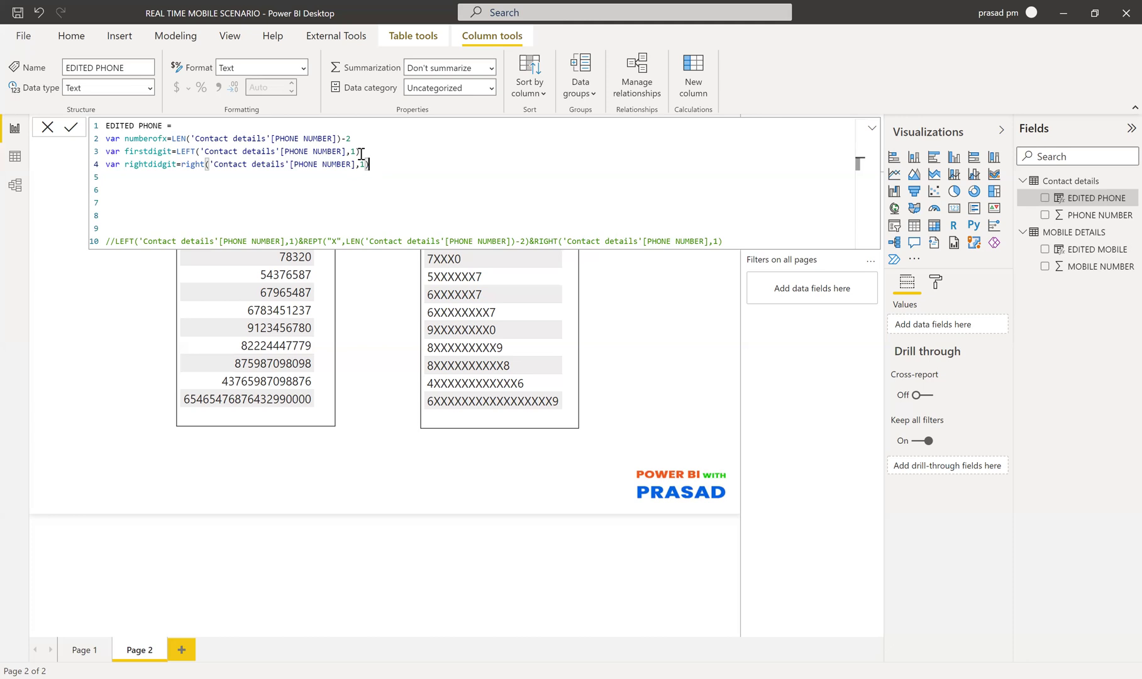
# Between the numberofx and firstdigit lines, declare the variable middlepart as rept("x",numberofx).
pyautogui.click(360, 138)
pyautogui.press('Return')
pyautogui.write('var')
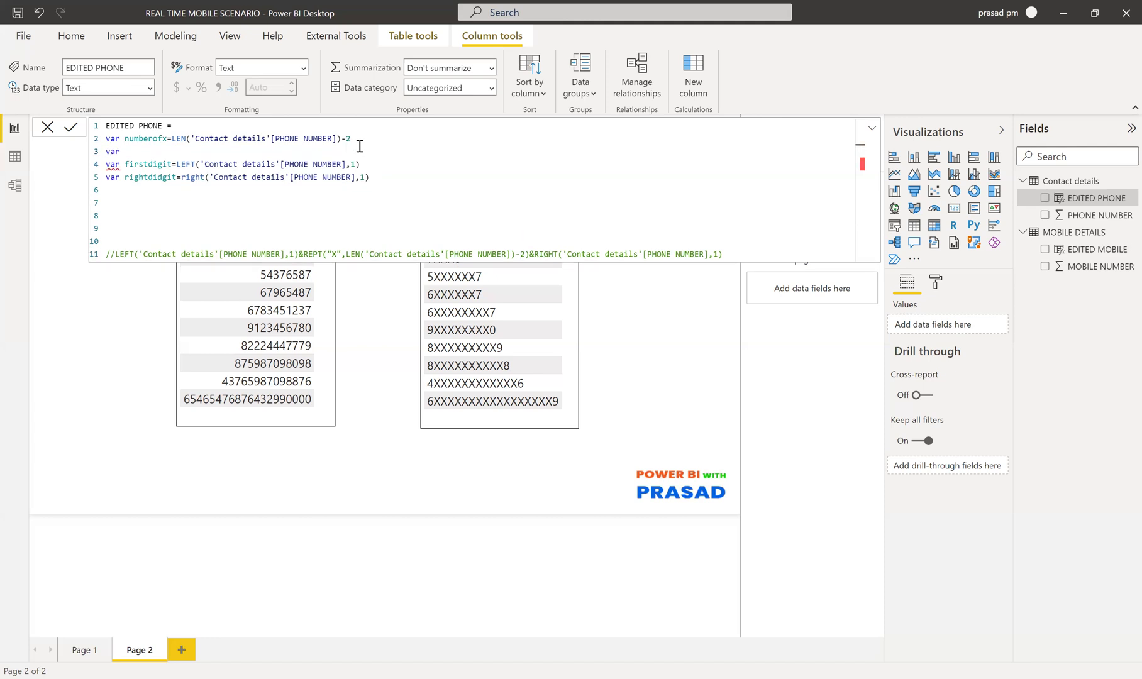
pyautogui.write(' middlepart=re')
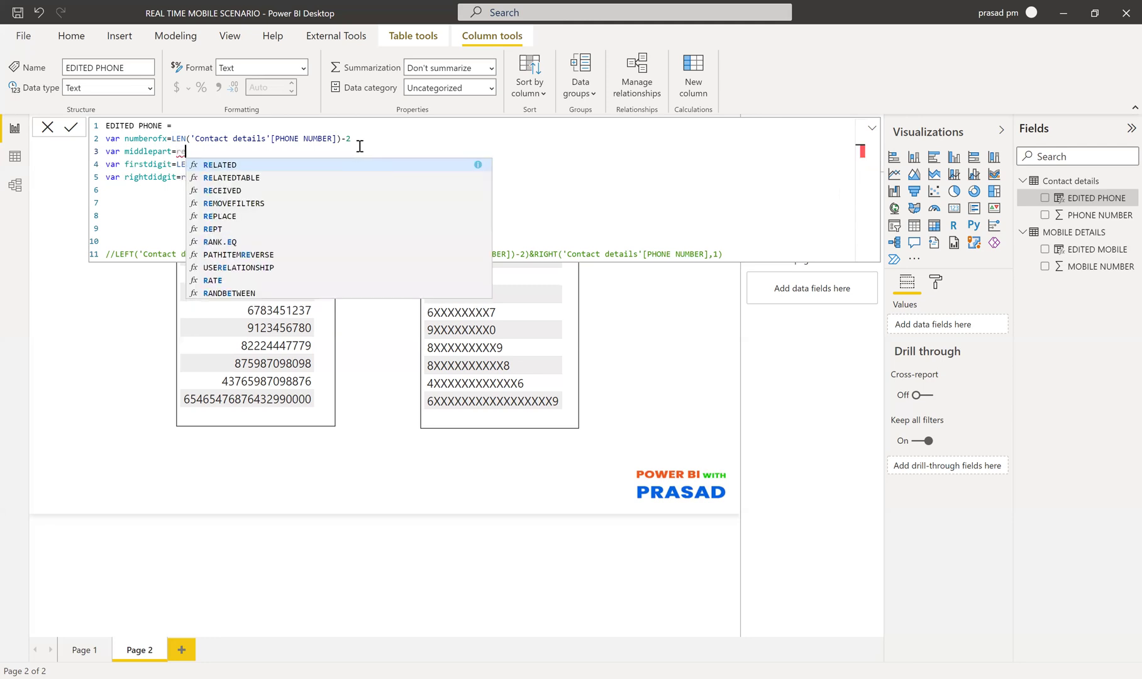
pyautogui.write('p')
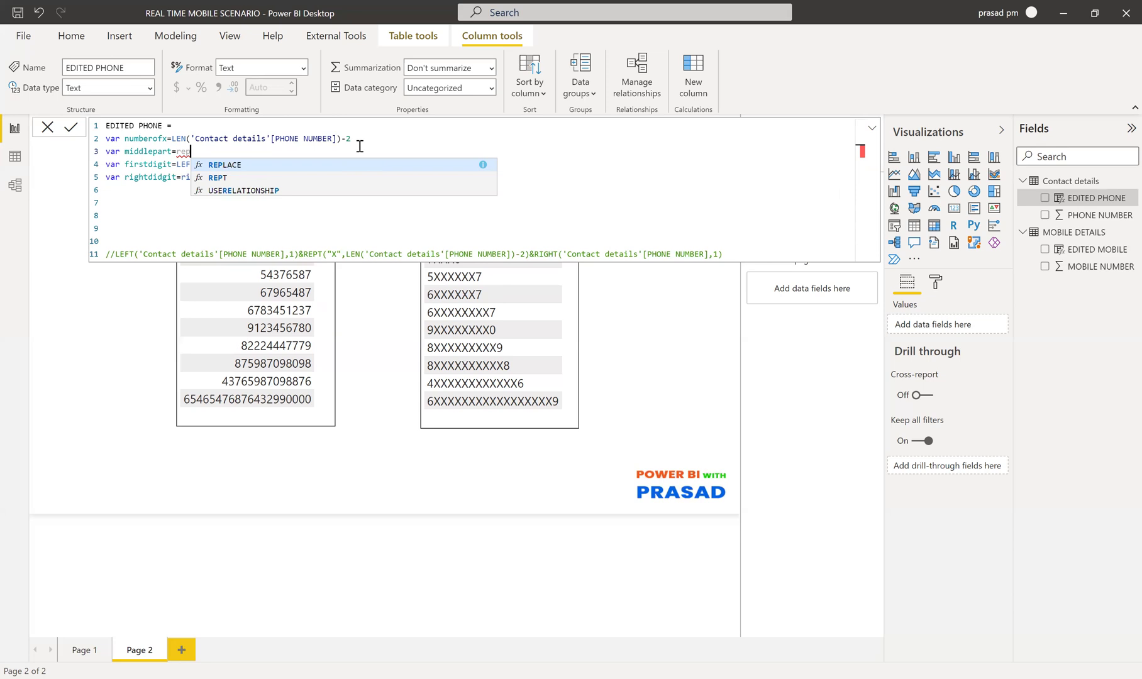
pyautogui.press('Escape')
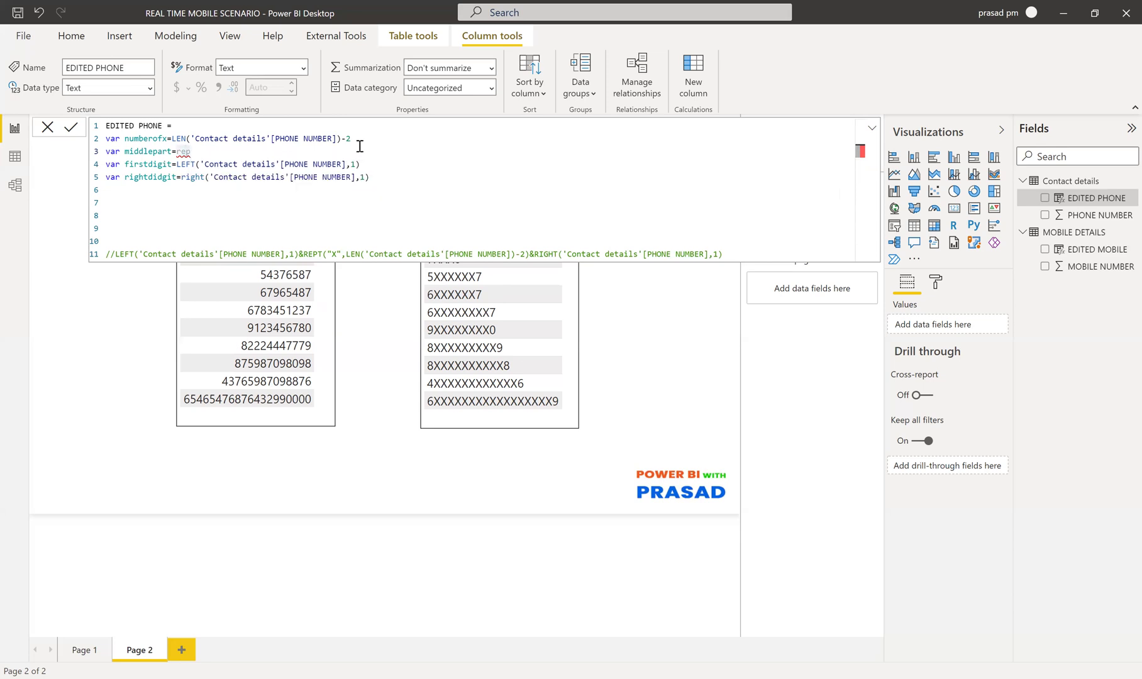
pyautogui.write('t(')
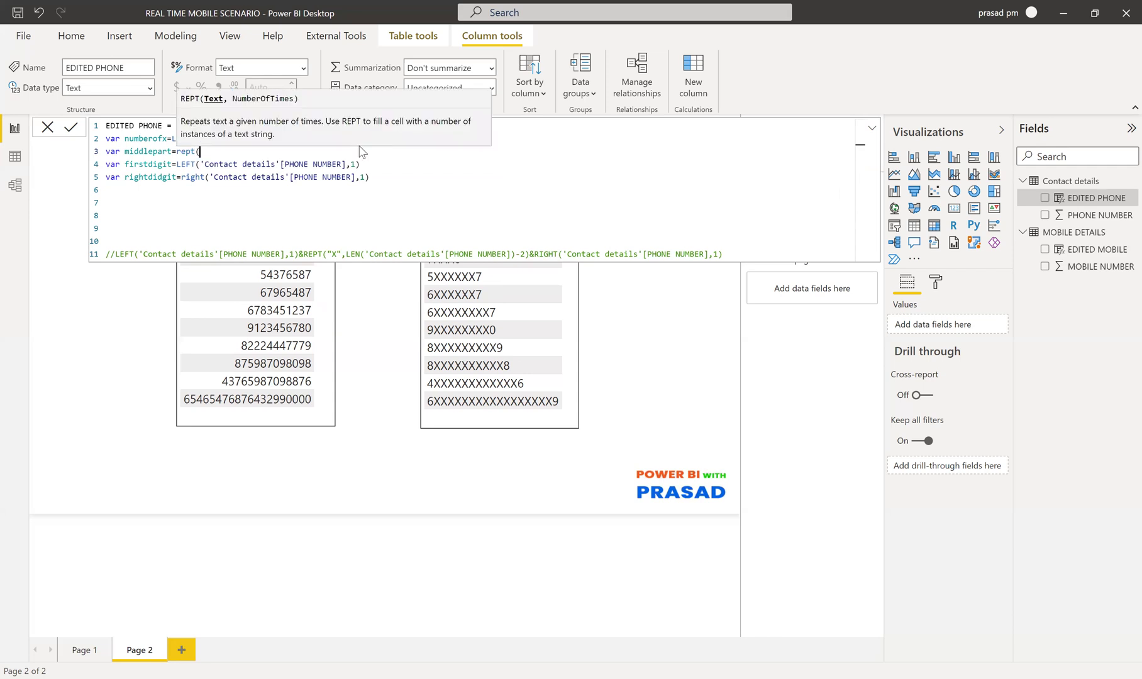
pyautogui.write('"')
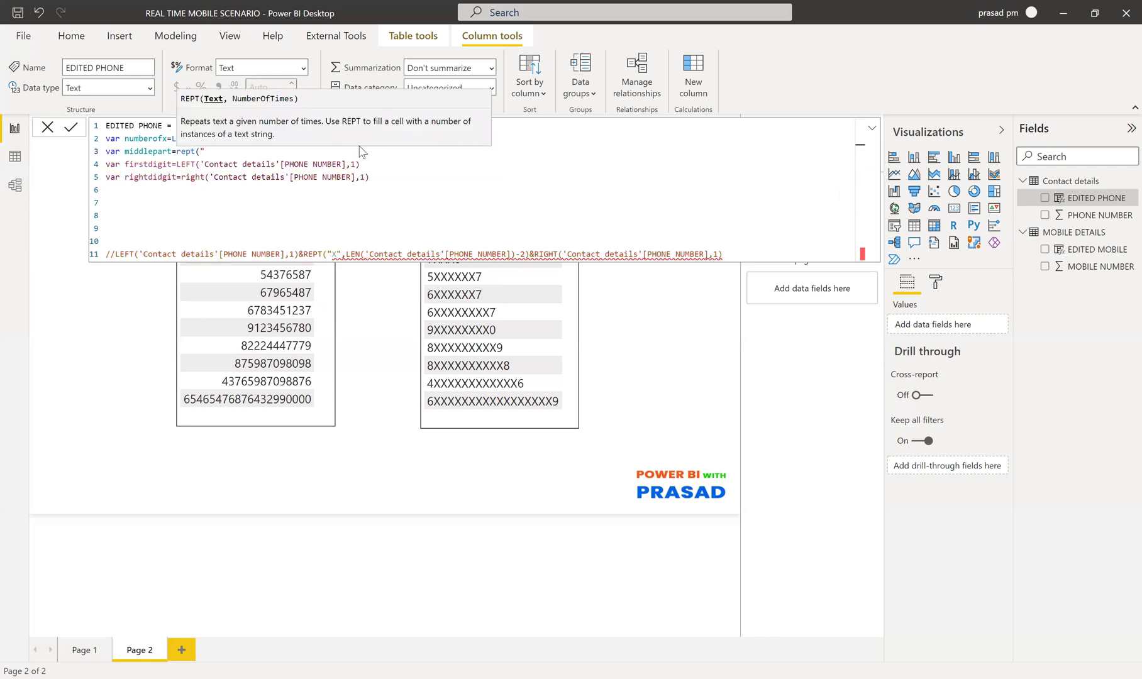
pyautogui.write('x"')
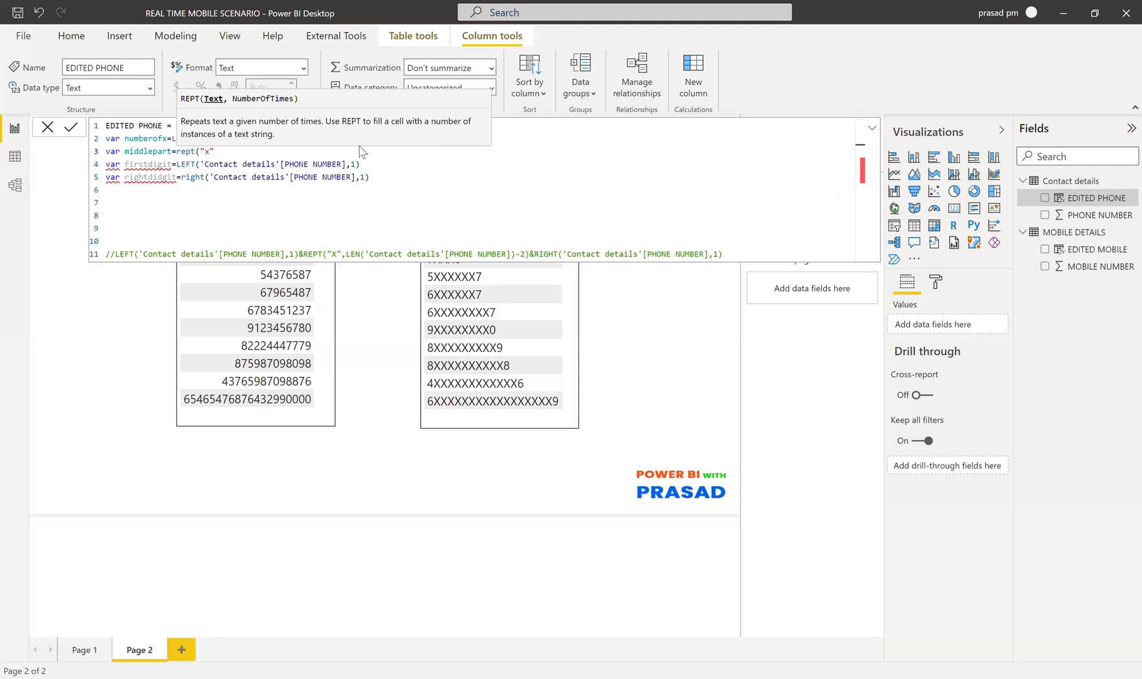
pyautogui.write(',')
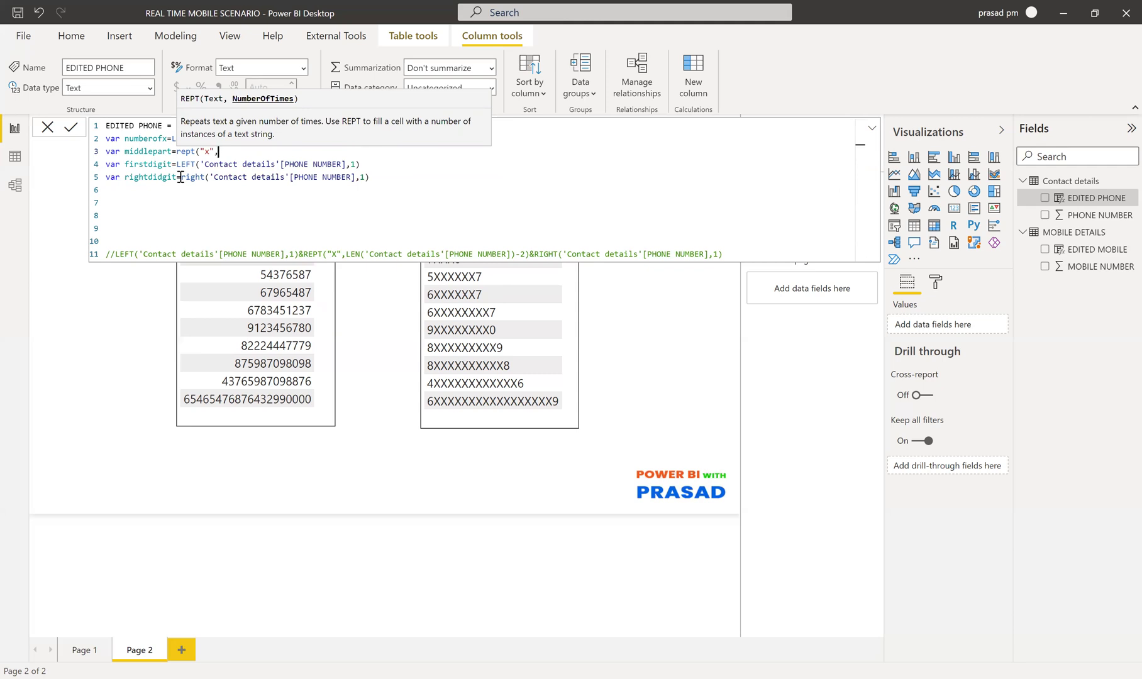
pyautogui.click(362, 206)
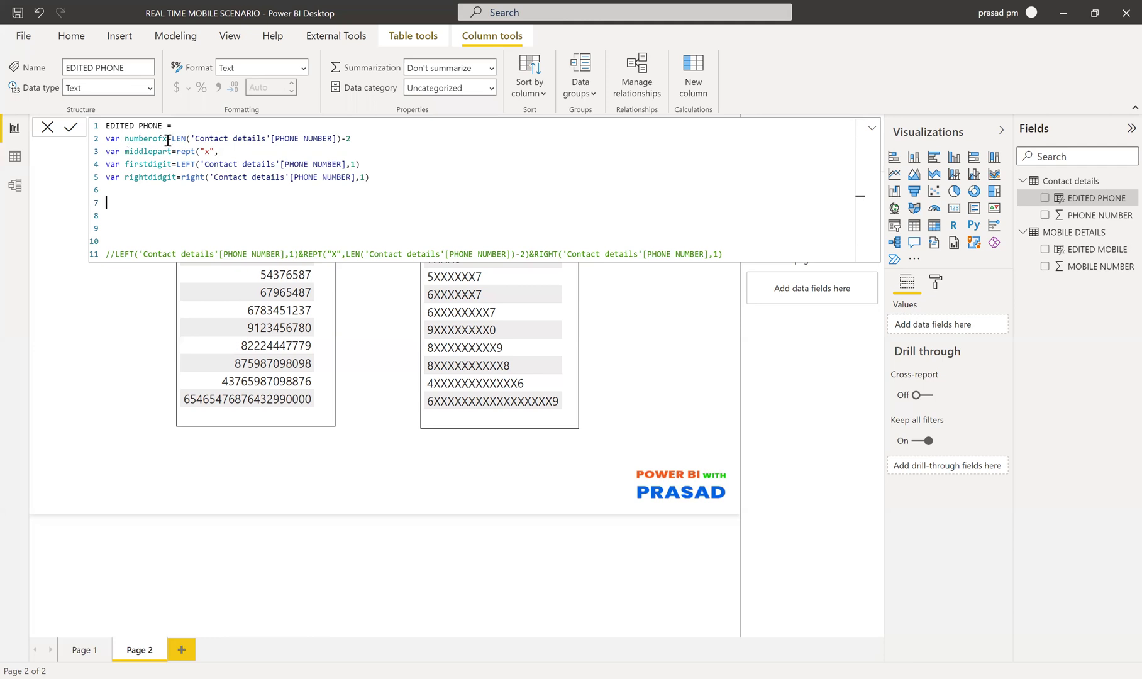
pyautogui.click(232, 152)
pyautogui.write(',num')
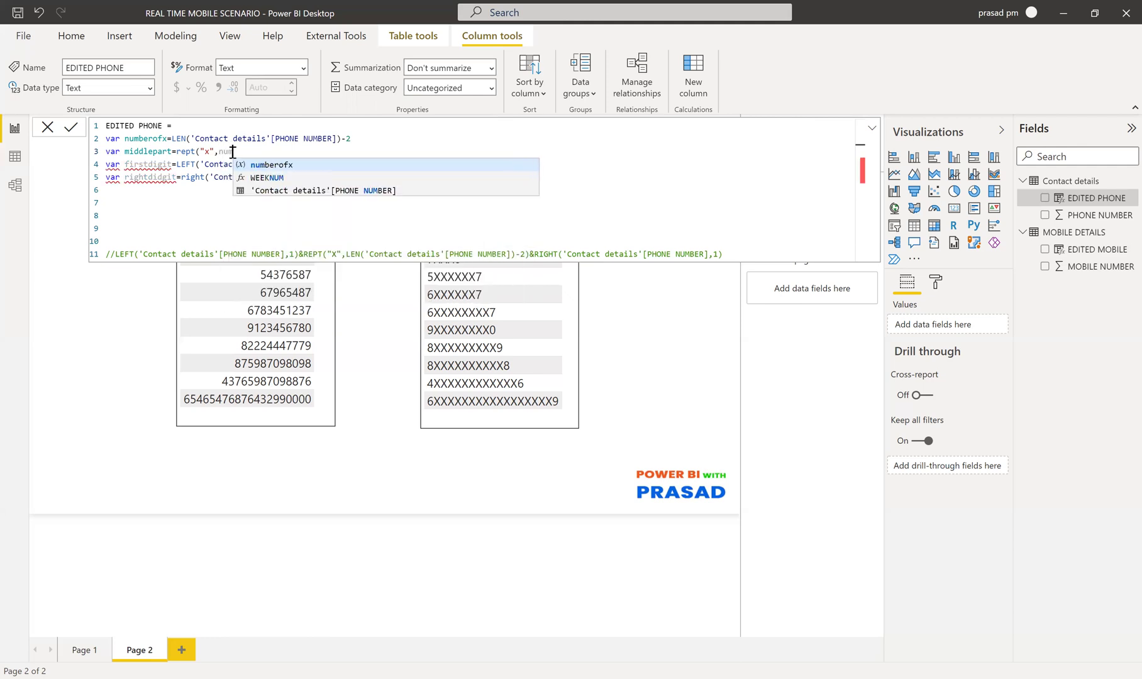
pyautogui.write('b')
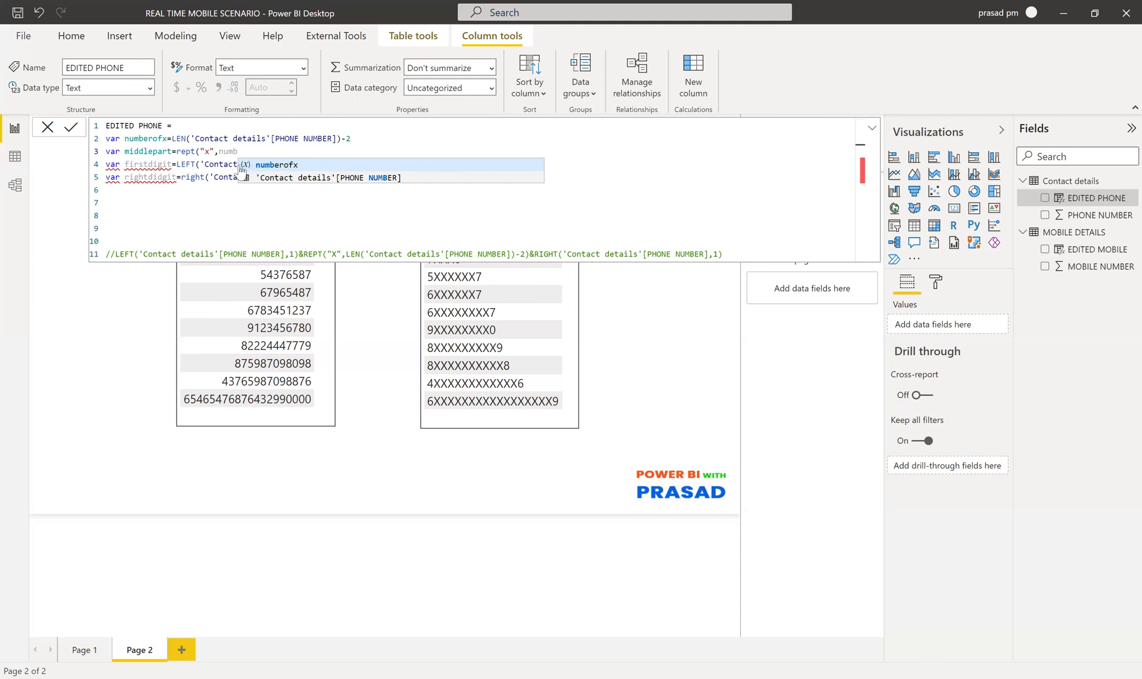
pyautogui.write('erofx')
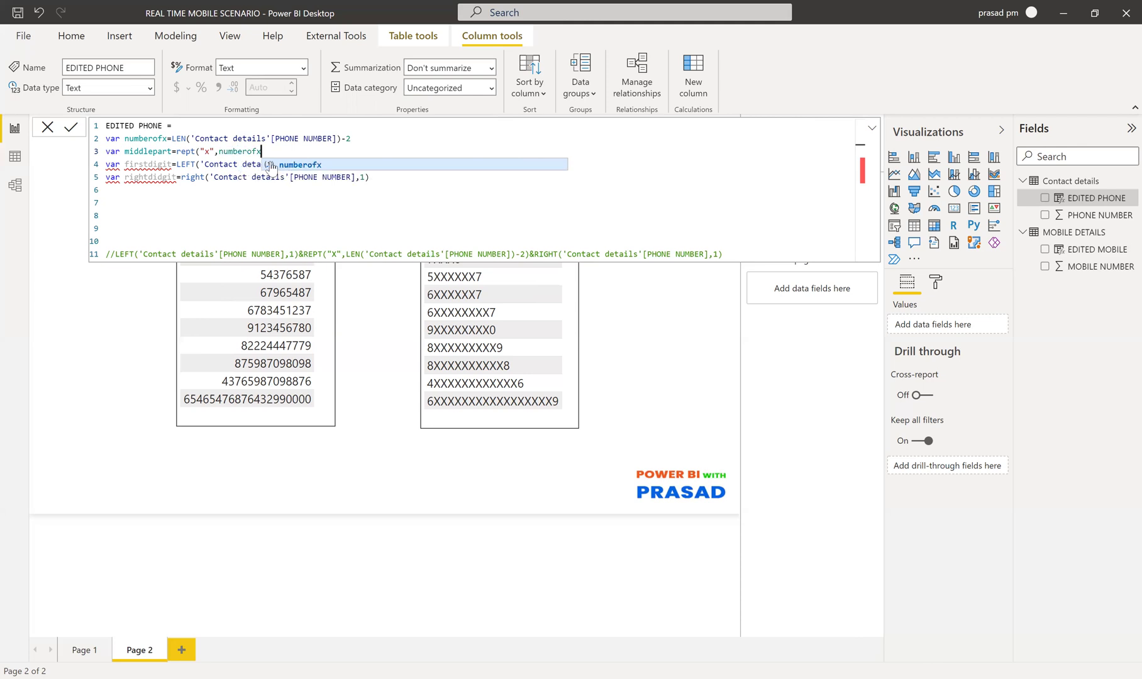
pyautogui.write(')')
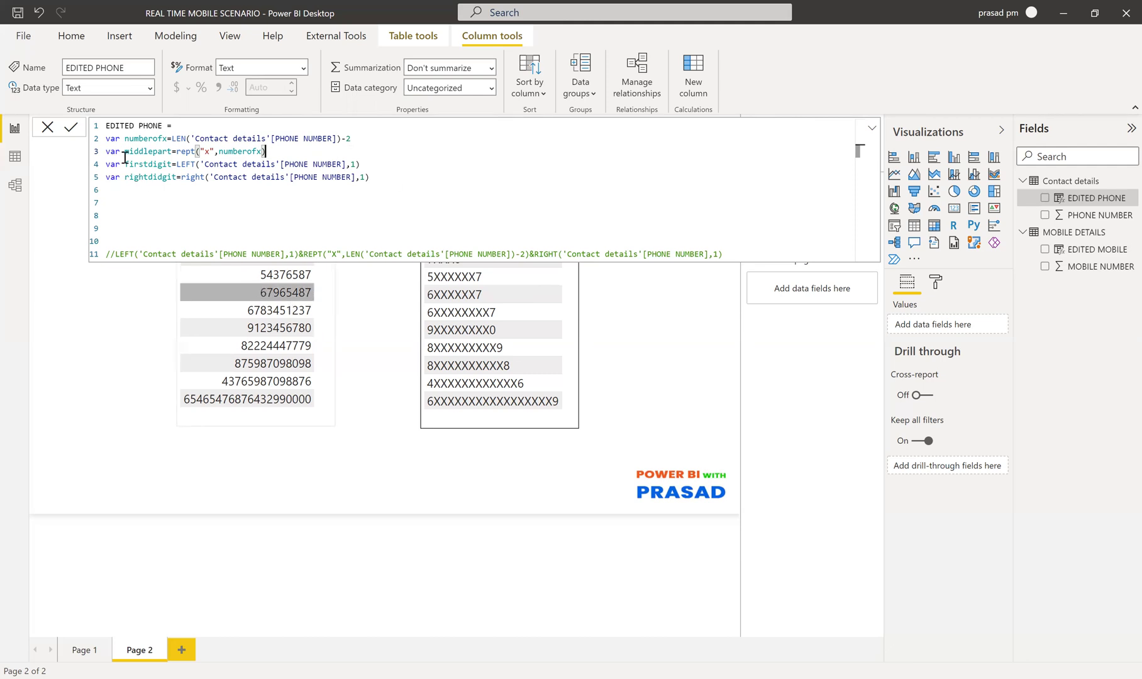
# Change the repeated character in the middlepart expression to an uppercase "X".
pyautogui.click(210, 152)
pyautogui.press('BackSpace')
pyautogui.write('X')
# Below the rightdidgit line, add return firstdigit & middlepart & rightdidgit and commit the EDITED PHONE formula.
pyautogui.click(378, 178)
pyautogui.press('Return')
pyautogui.write('return')
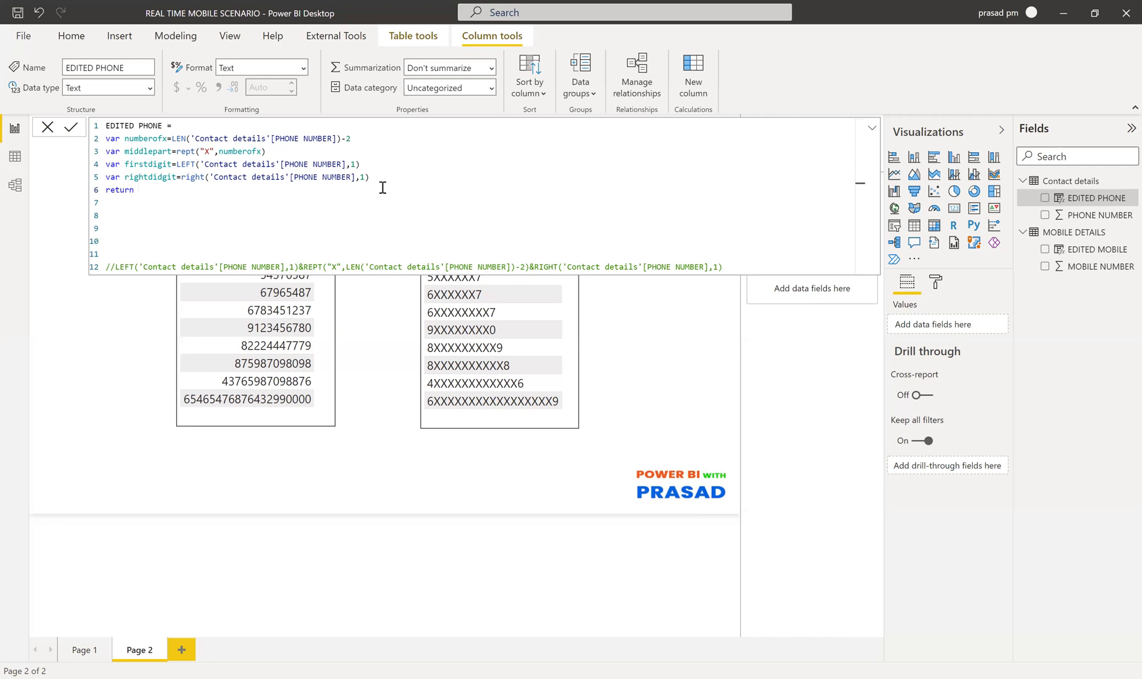
pyautogui.write('irst')
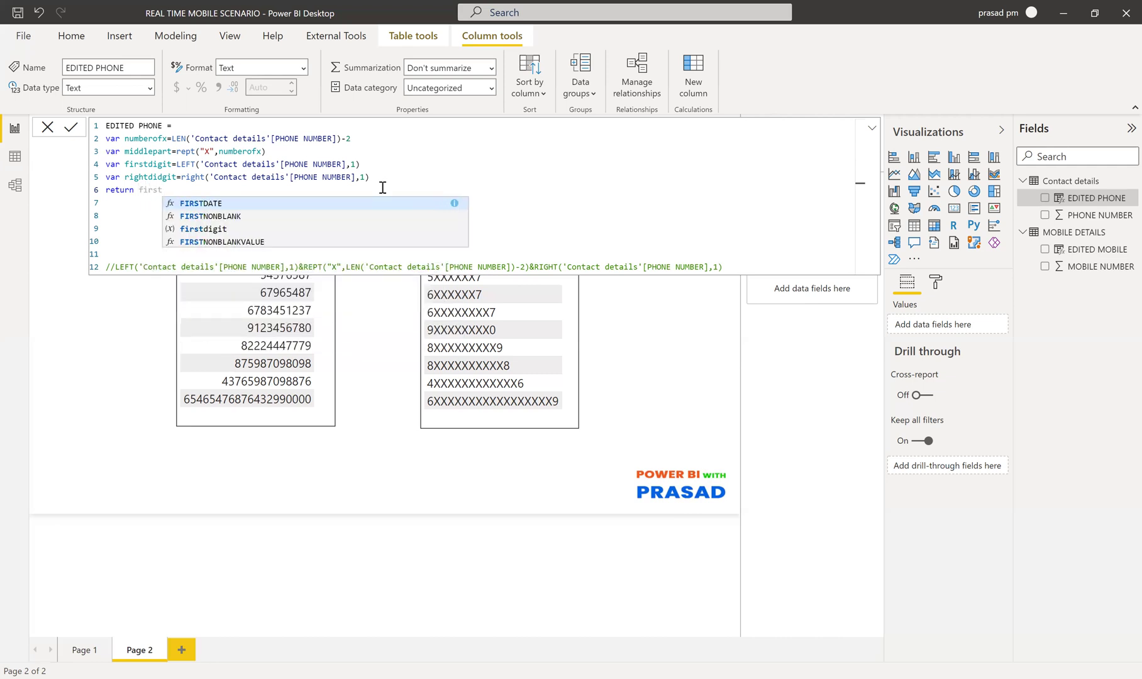
pyautogui.write('digit')
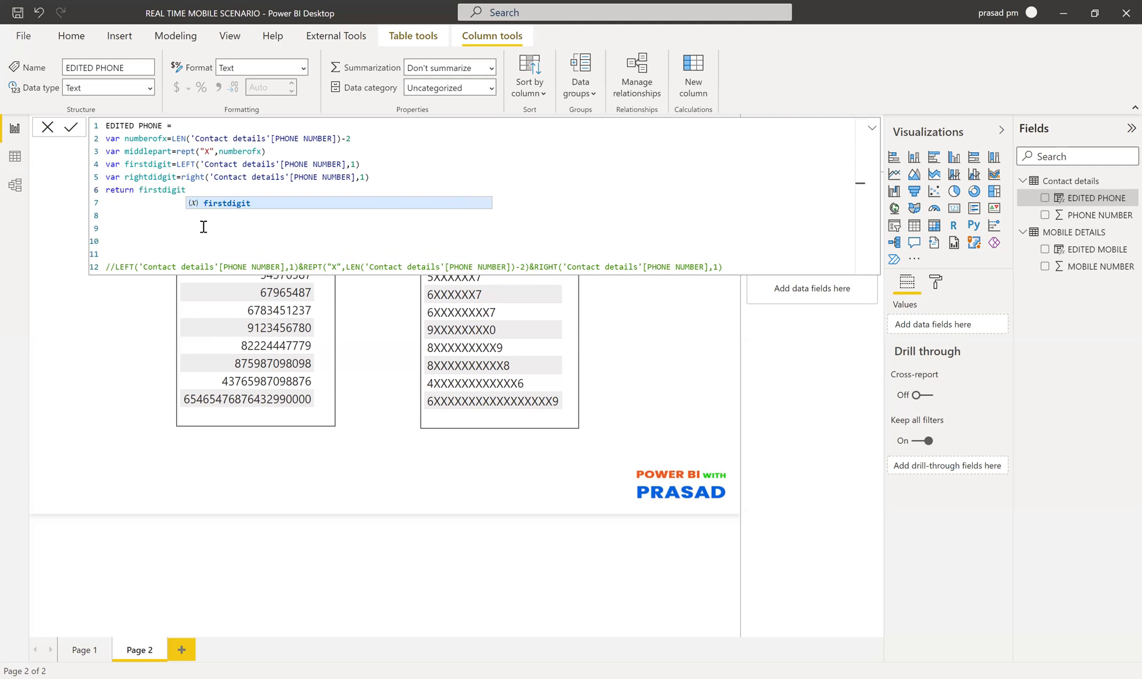
pyautogui.write('&')
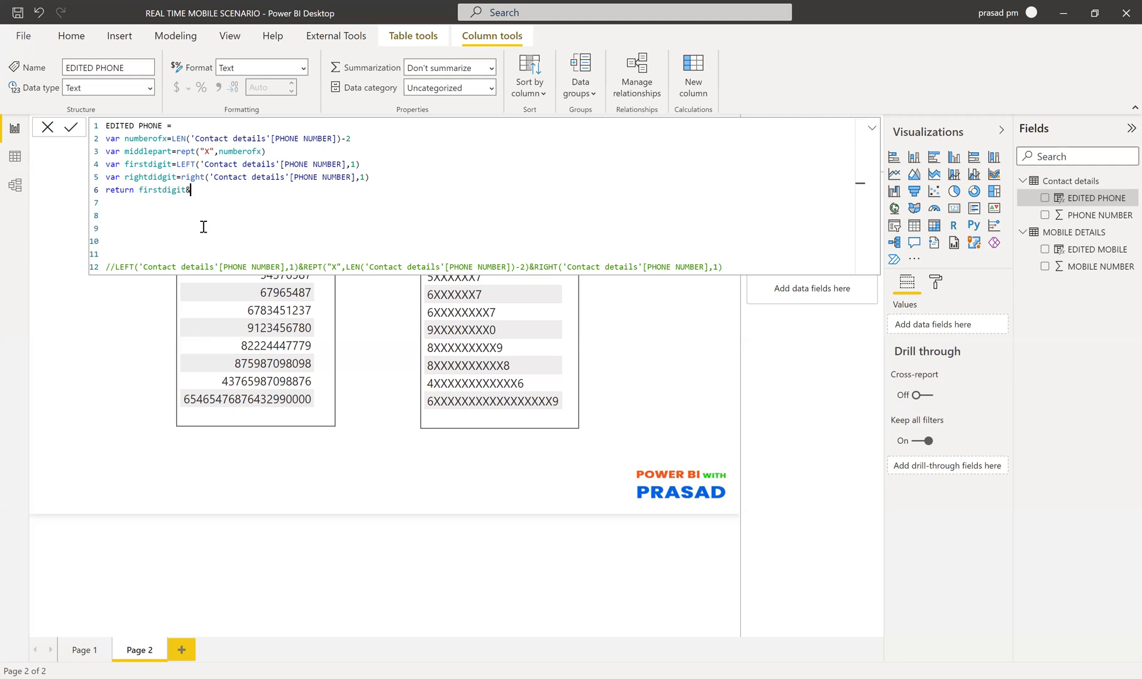
pyautogui.press('Left')
pyautogui.press('Right')
pyautogui.write('middl')
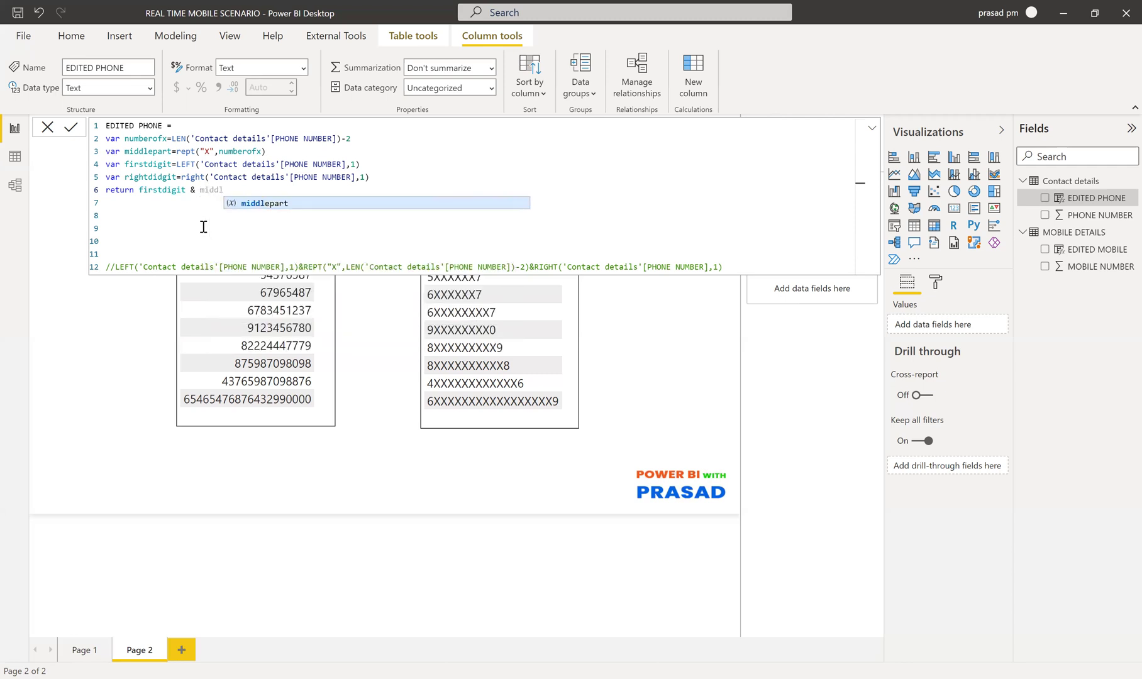
pyautogui.write('epart &')
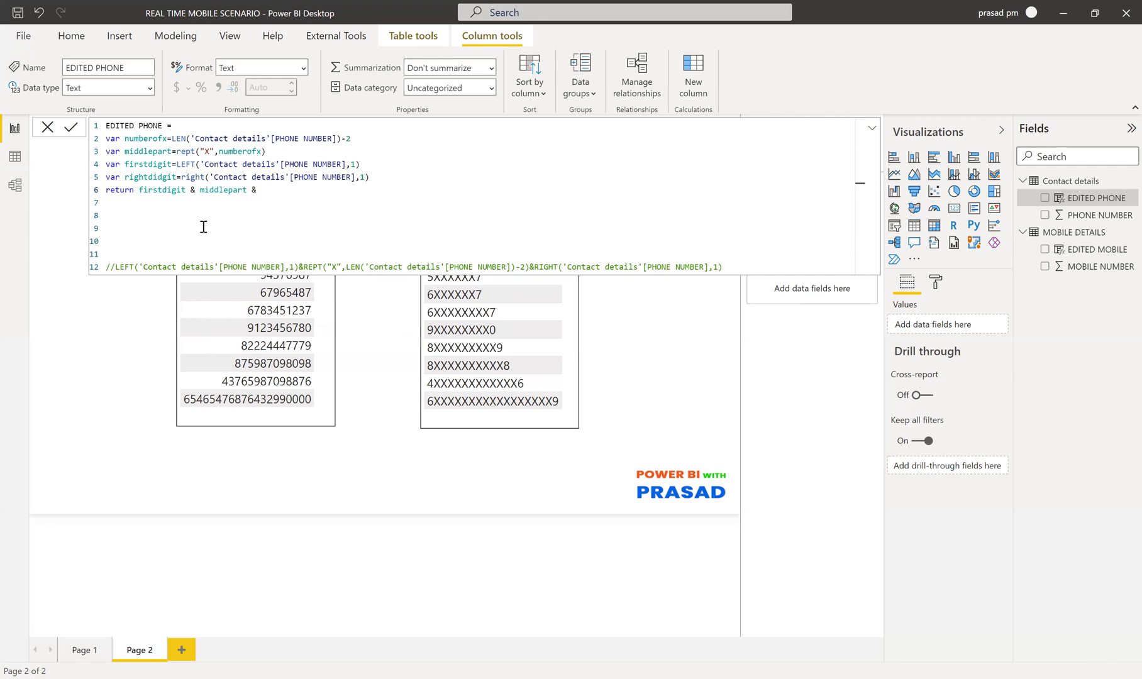
pyautogui.write(' Right')
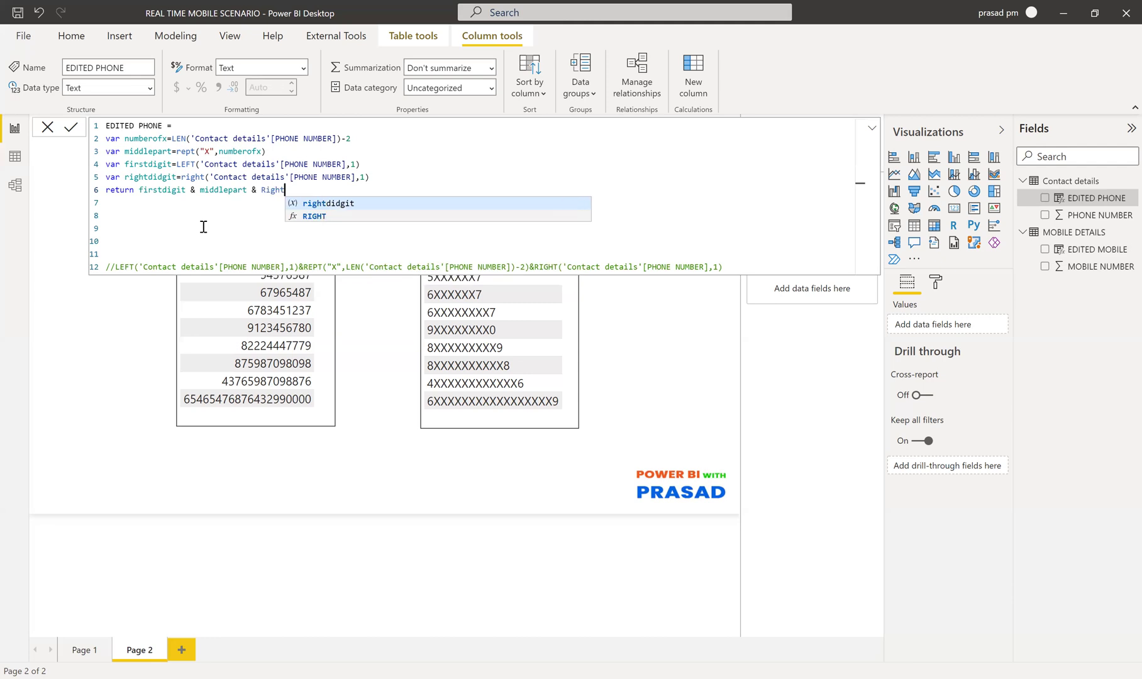
pyautogui.click(333, 203)
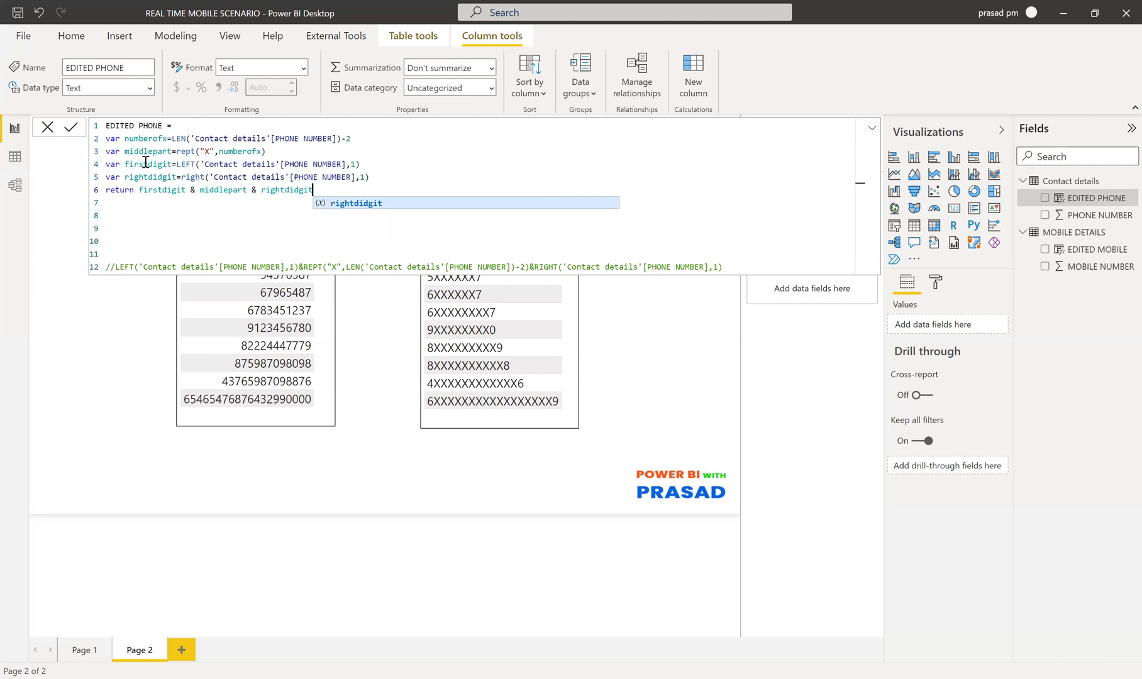
pyautogui.click(71, 128)
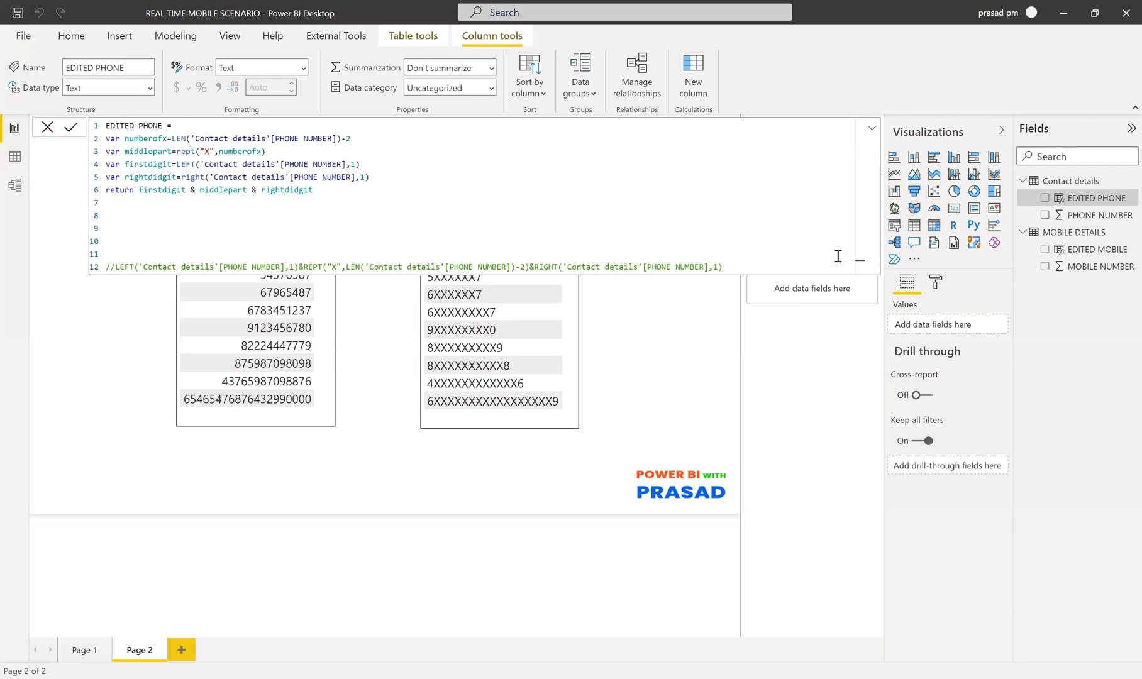
# Delete three of the blank lines between the return statement and the commented-out expression.
pyautogui.click(111, 214)
pyautogui.press('Delete')
pyautogui.press('Delete')
pyautogui.press('Delete')
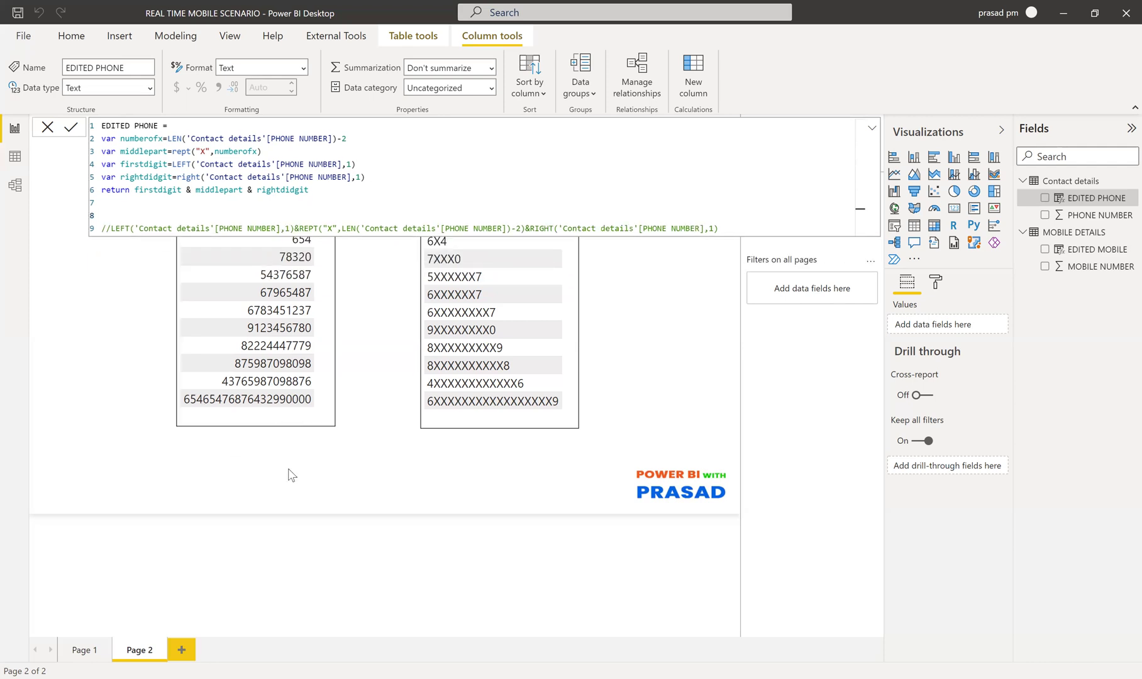
# Move the PHONE NUMBER and EDITED PHONE tables lower on the page, aligned side by side, and reopen the EDITED PHONE column formula.
pyautogui.click(318, 447)
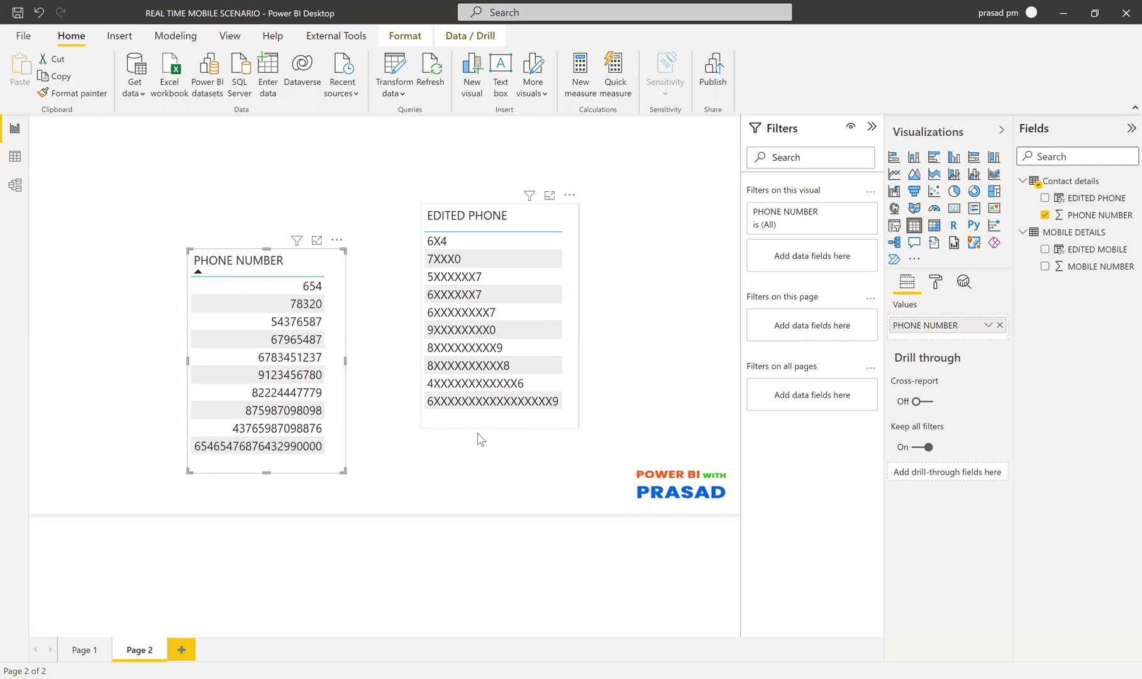
pyautogui.click(480, 469)
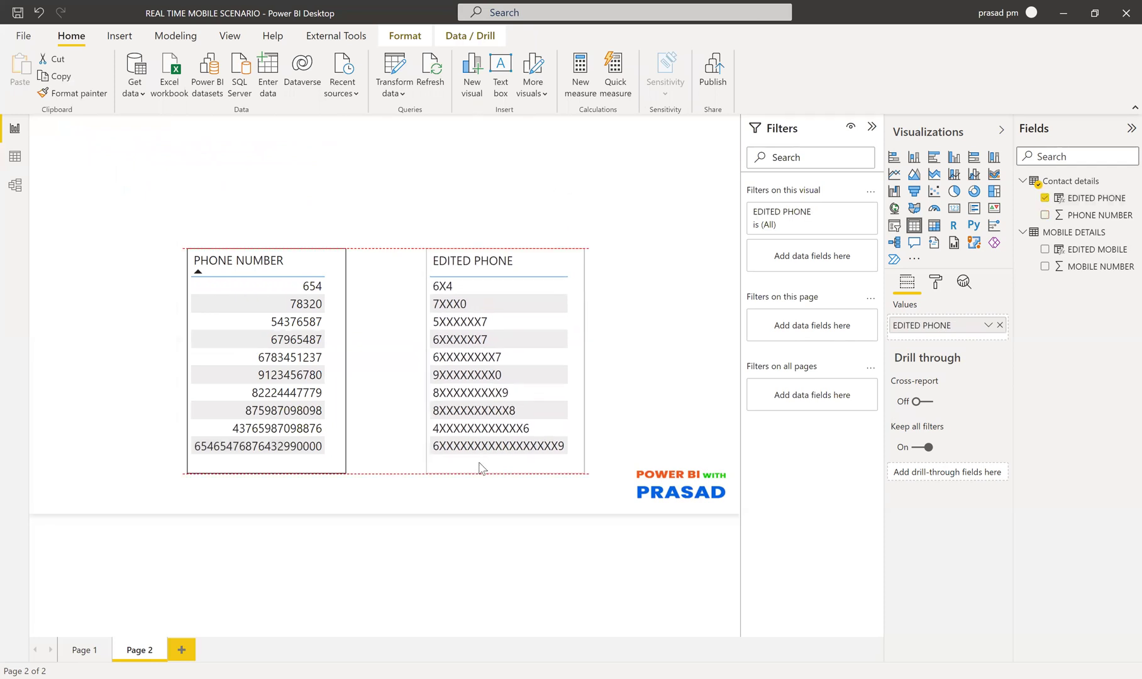
pyautogui.click(1079, 200)
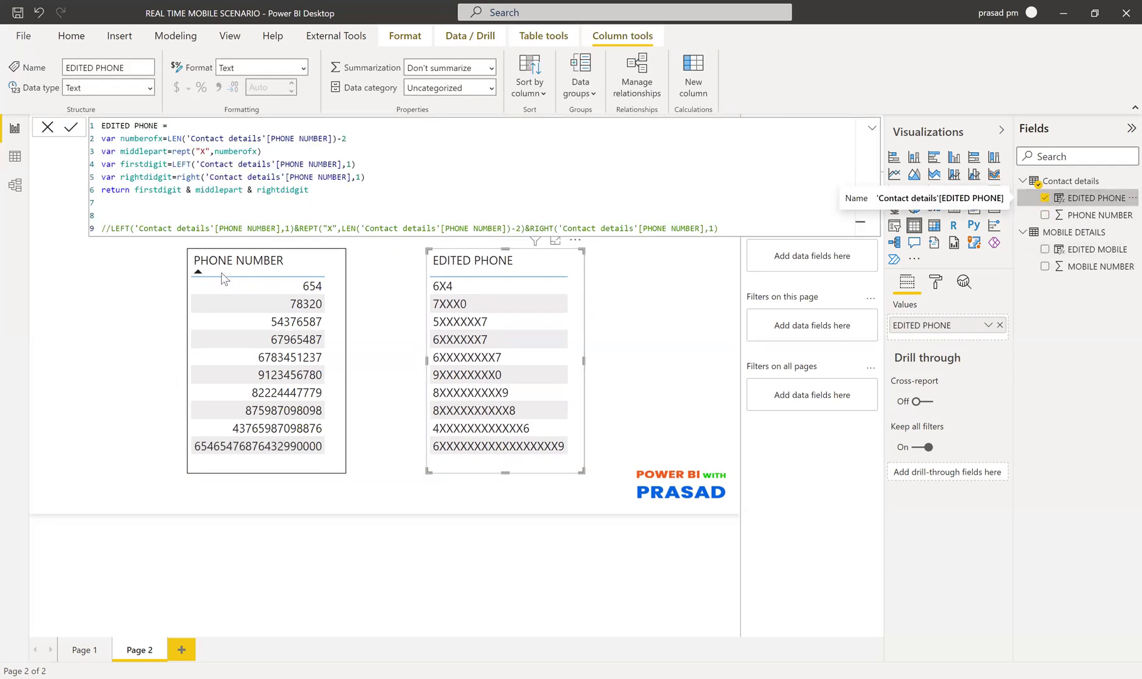